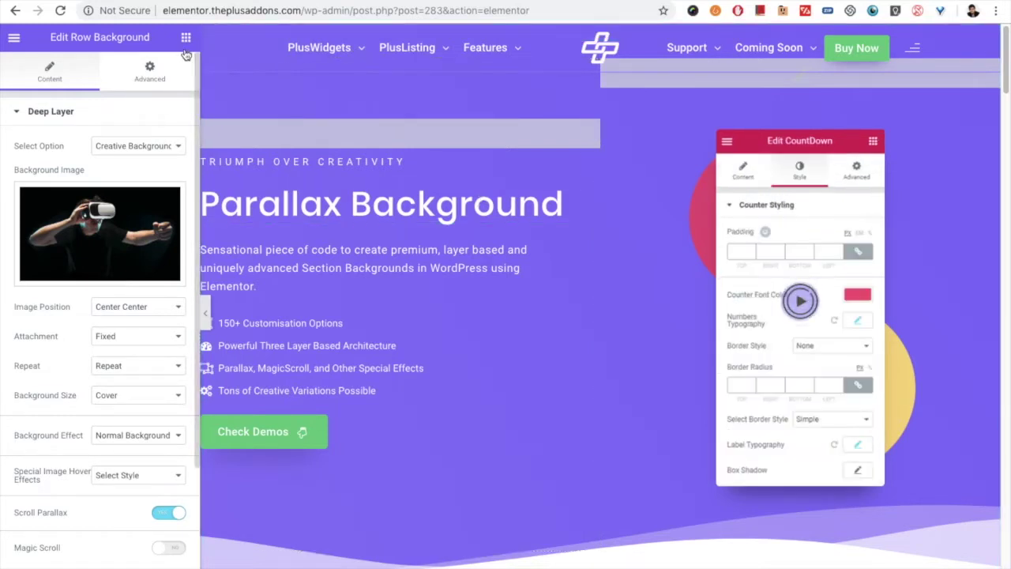
# - Open the Row Background settings of the Scroll based Parallax section and examine its Deep Layer gradient options
pyautogui.scroll(-2, 410, 283)
pyautogui.scroll(-8, 413, 289)
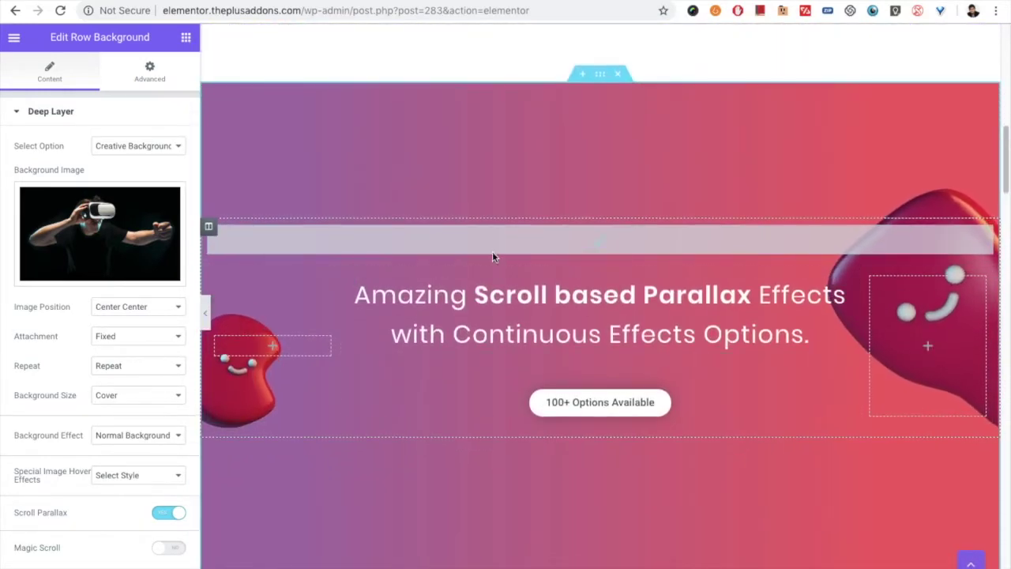
pyautogui.click(302, 178)
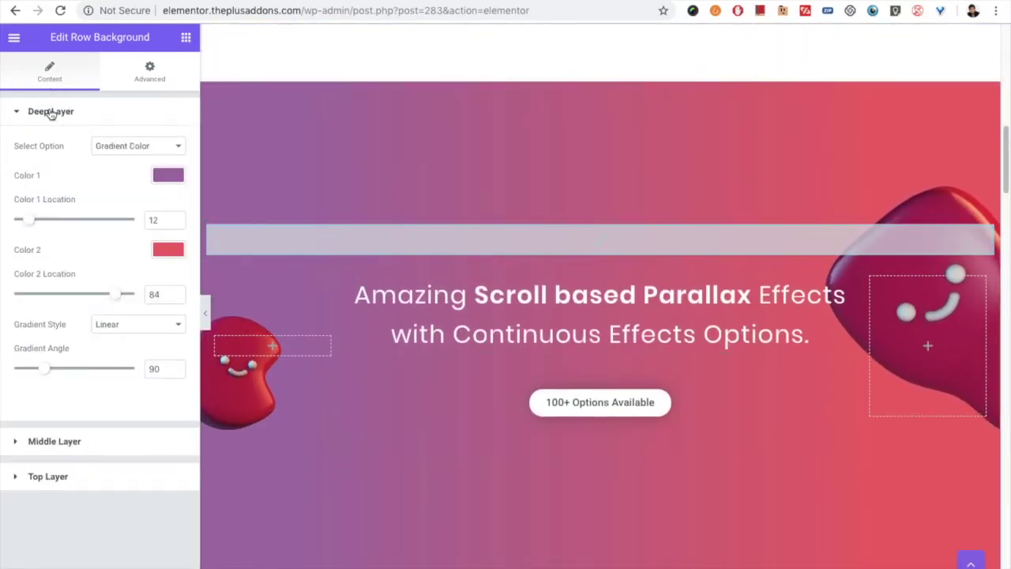
pyautogui.click(51, 111)
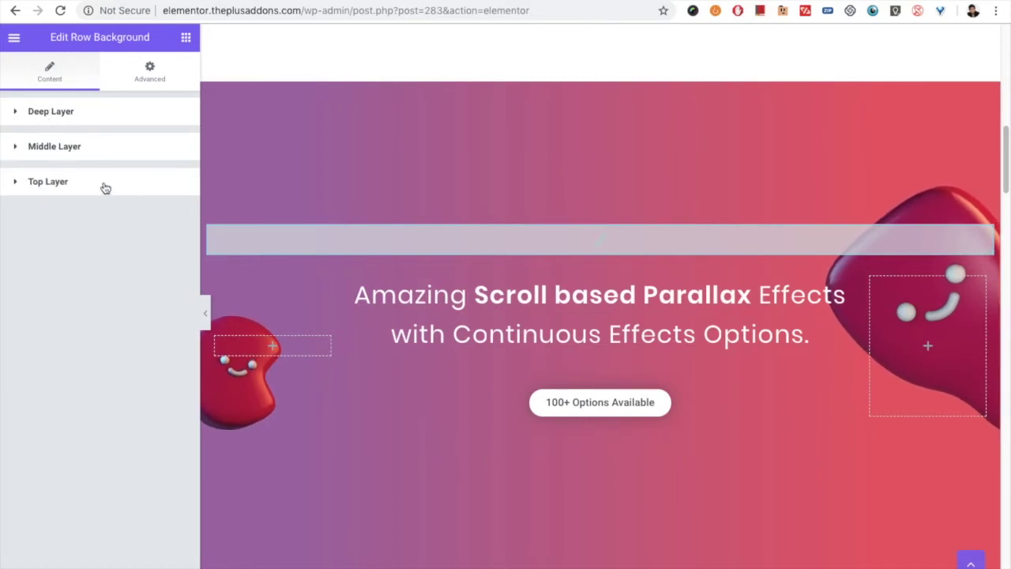
pyautogui.click(65, 116)
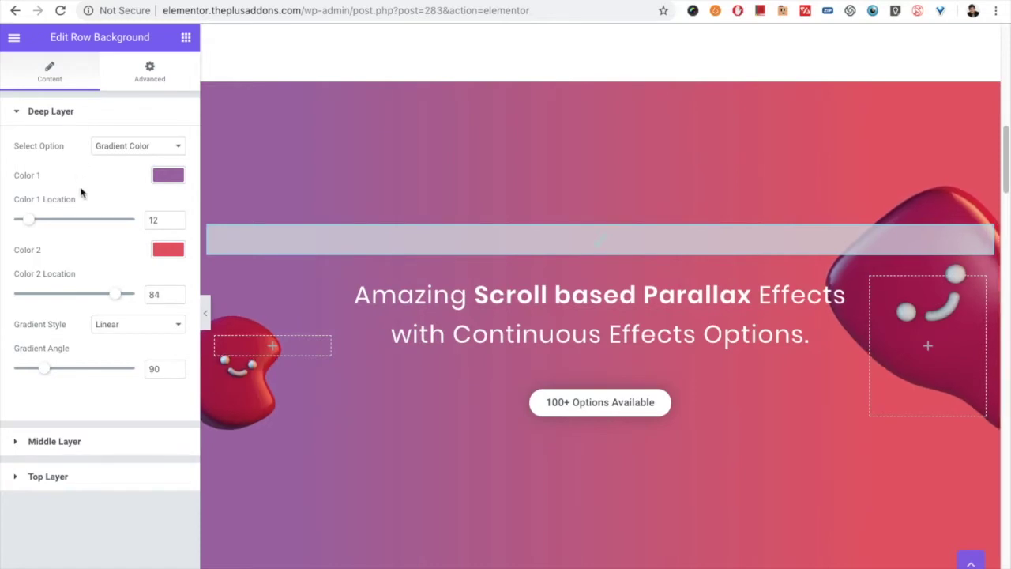
# - Open the pulse image item in the section's Middle Layer and look through its position, width and effect settings
pyautogui.scroll(6, 411, 309)
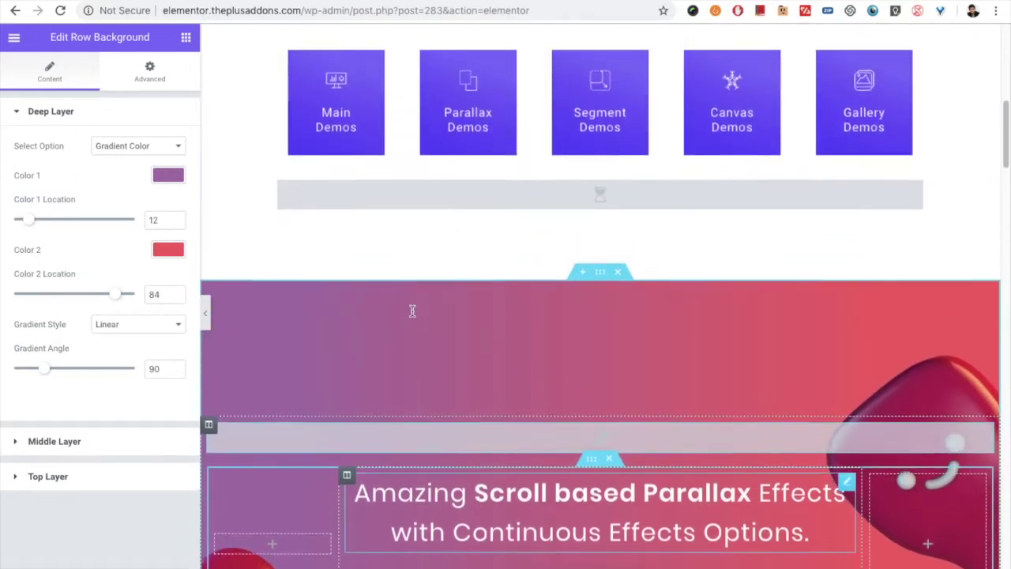
pyautogui.scroll(4, 412, 311)
pyautogui.scroll(-4, 411, 311)
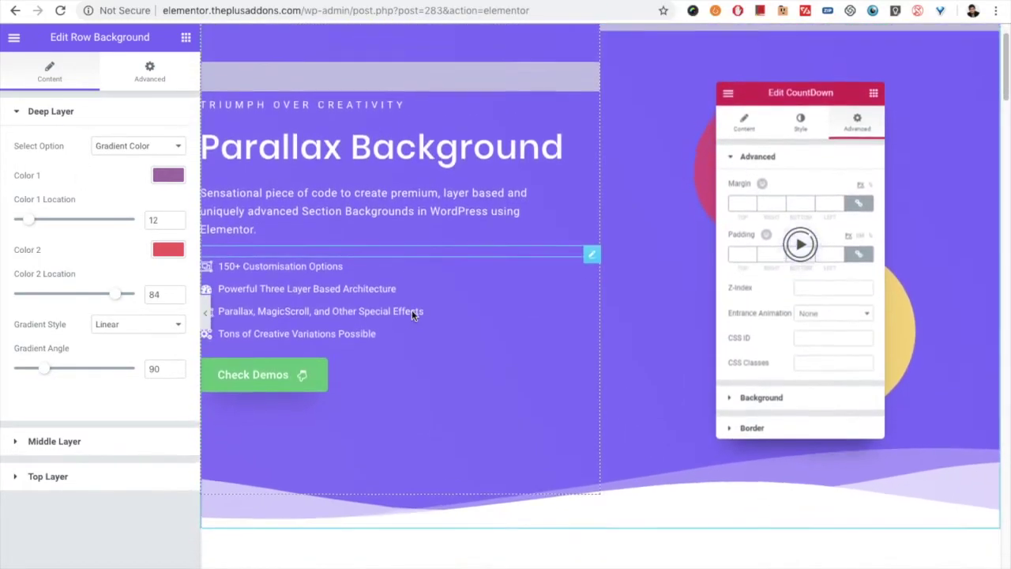
pyautogui.scroll(-6, 413, 309)
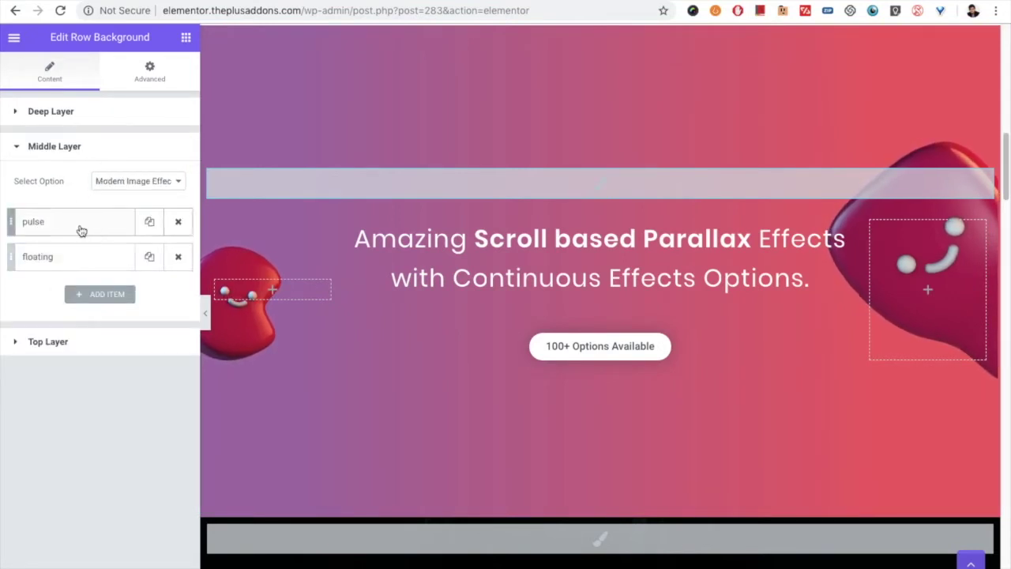
pyautogui.click(79, 228)
pyautogui.scroll(-2, 93, 338)
pyautogui.scroll(-4, 92, 338)
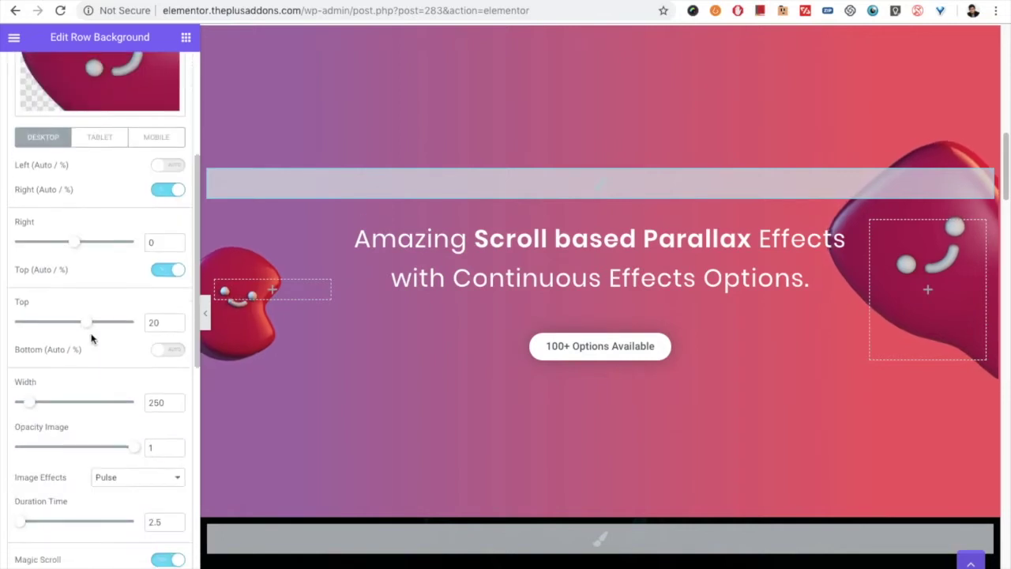
pyautogui.scroll(-2, 102, 328)
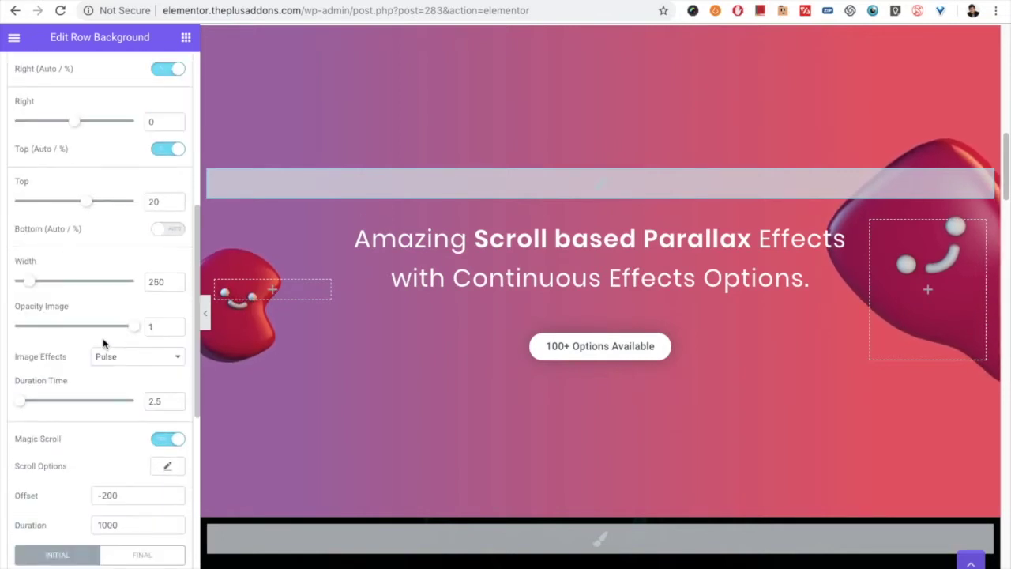
# - Preview how the two Middle Layer images in the Scroll based Parallax section move as the page scrolls
pyautogui.scroll(3, 521, 316)
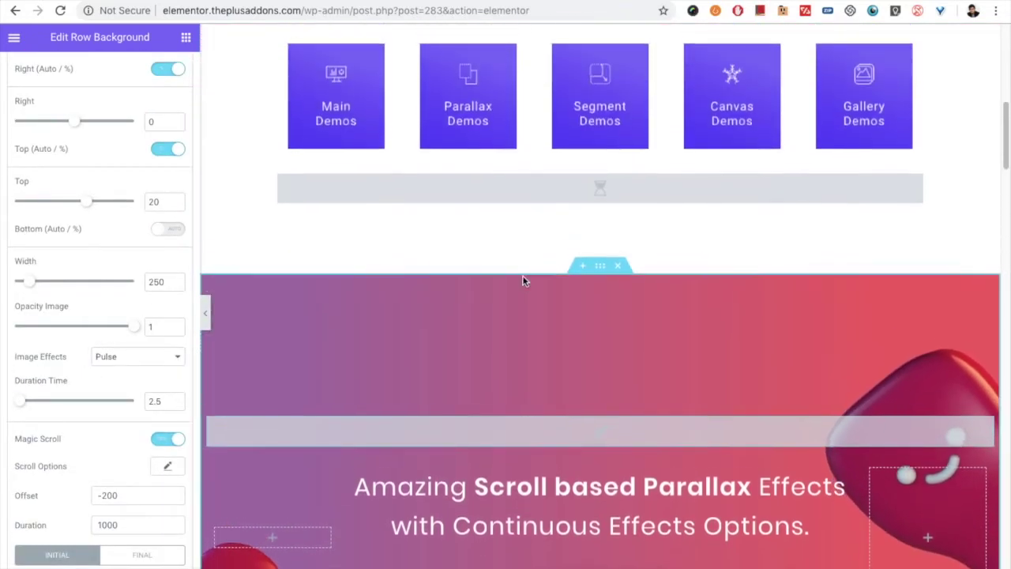
pyautogui.scroll(-3, 524, 280)
pyautogui.scroll(-2, 310, 378)
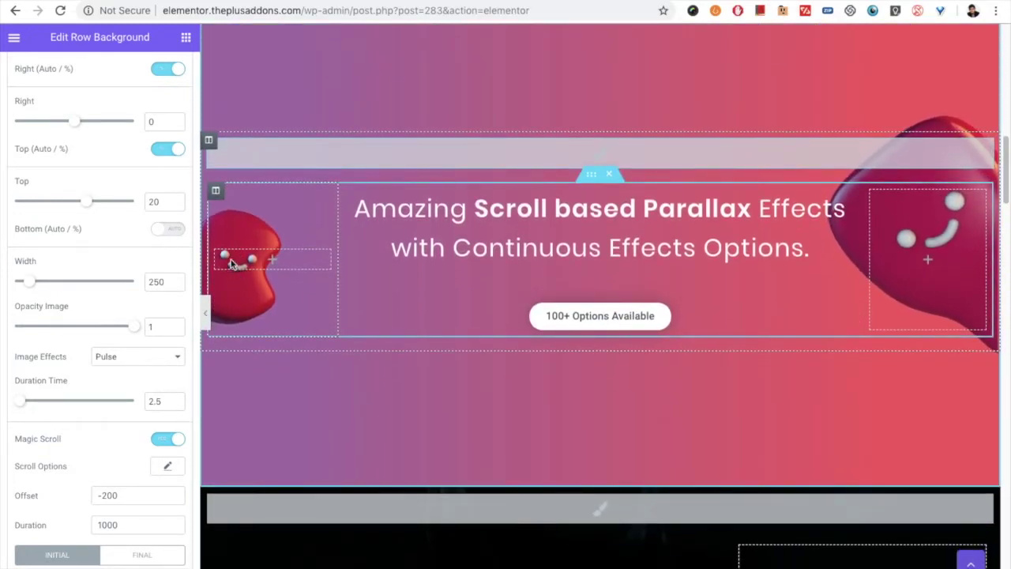
pyautogui.scroll(5, 476, 357)
pyautogui.scroll(5, 476, 361)
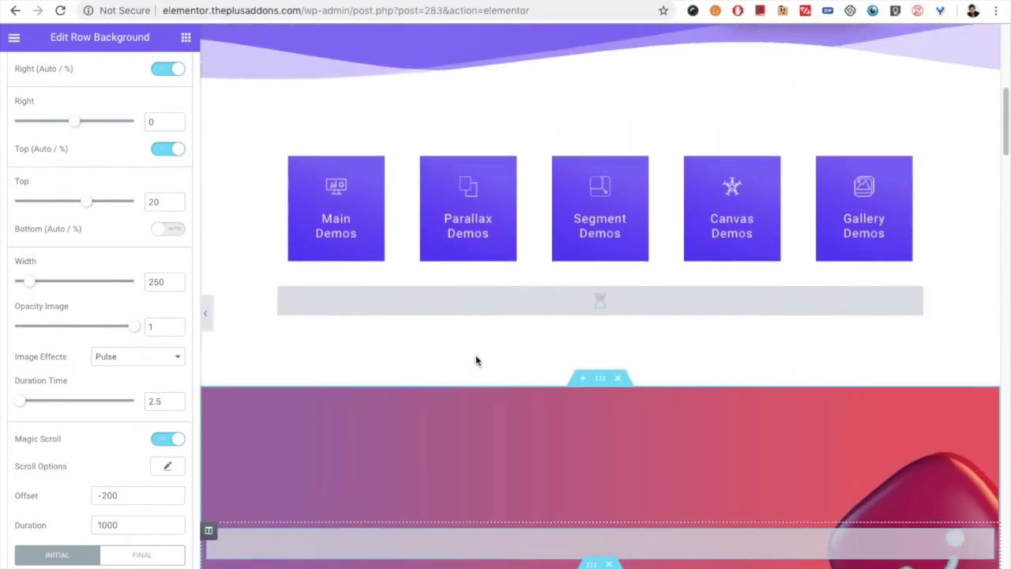
pyautogui.scroll(-5, 477, 362)
pyautogui.scroll(-8, 478, 365)
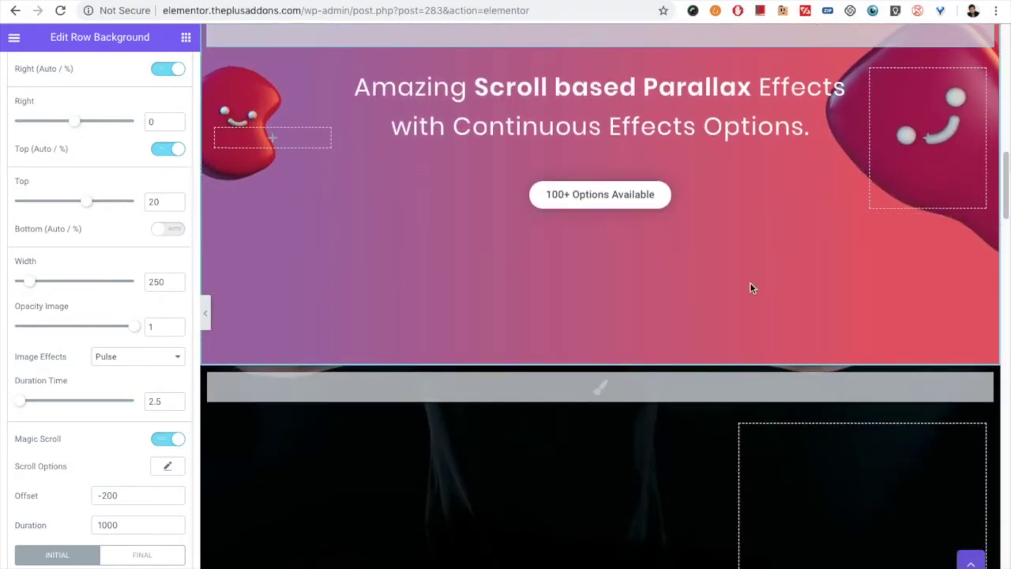
pyautogui.scroll(6, 750, 285)
pyautogui.scroll(1, 475, 248)
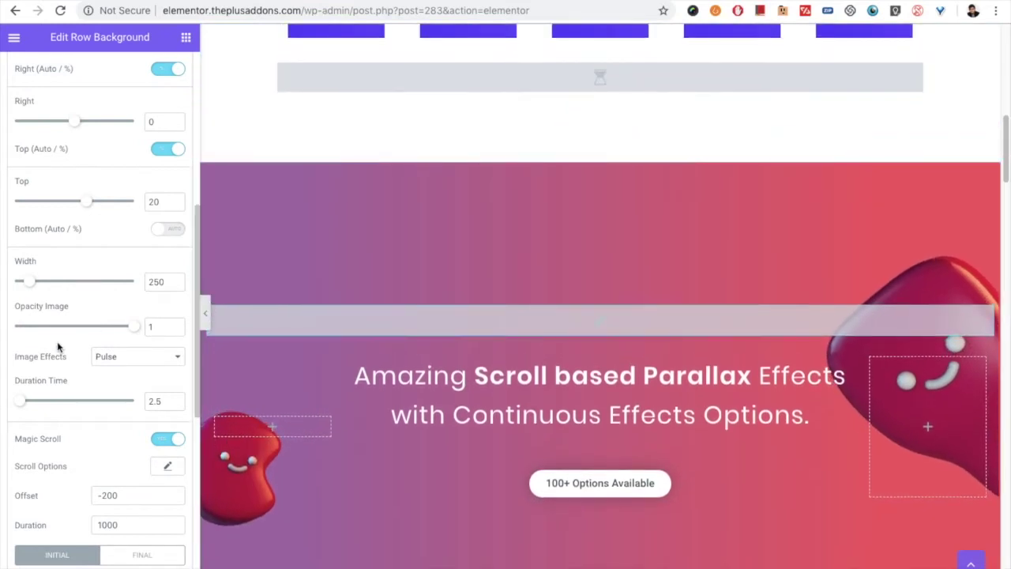
# - Reopen the Middle Layer, keep Modern Image Effect as its option, and expand the pulse item
pyautogui.scroll(8, 60, 348)
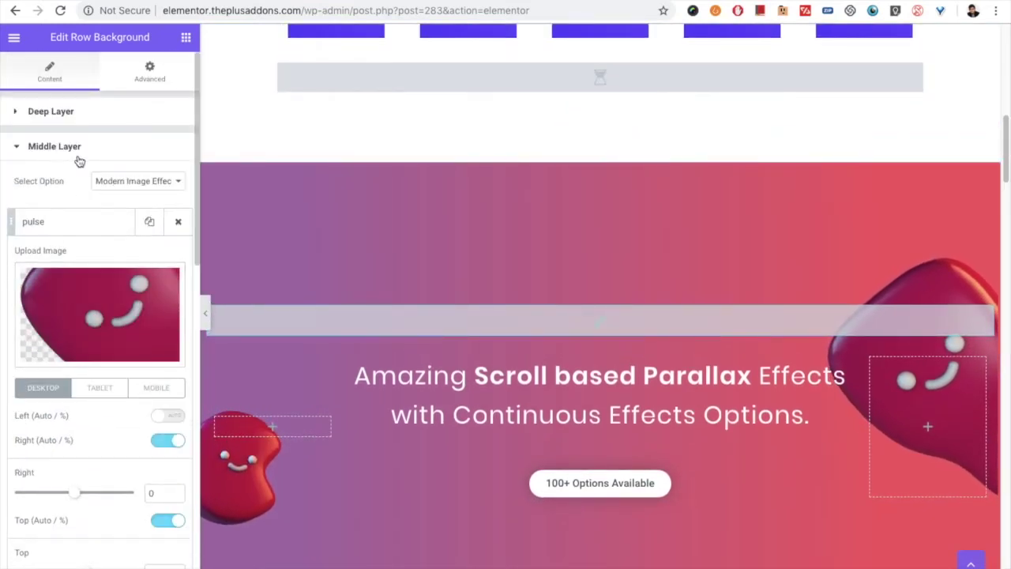
pyautogui.click(79, 149)
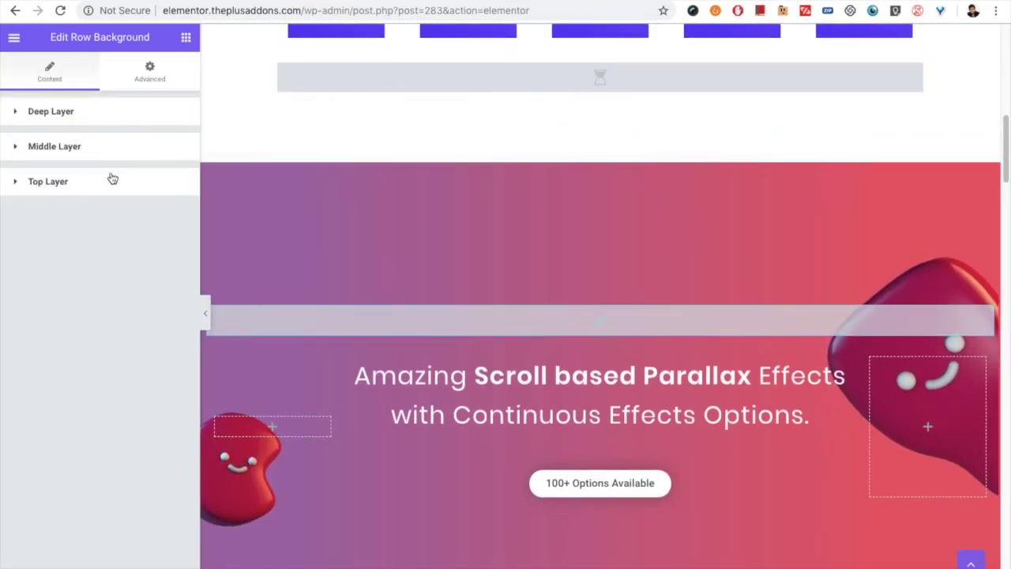
pyautogui.click(126, 152)
pyautogui.click(136, 181)
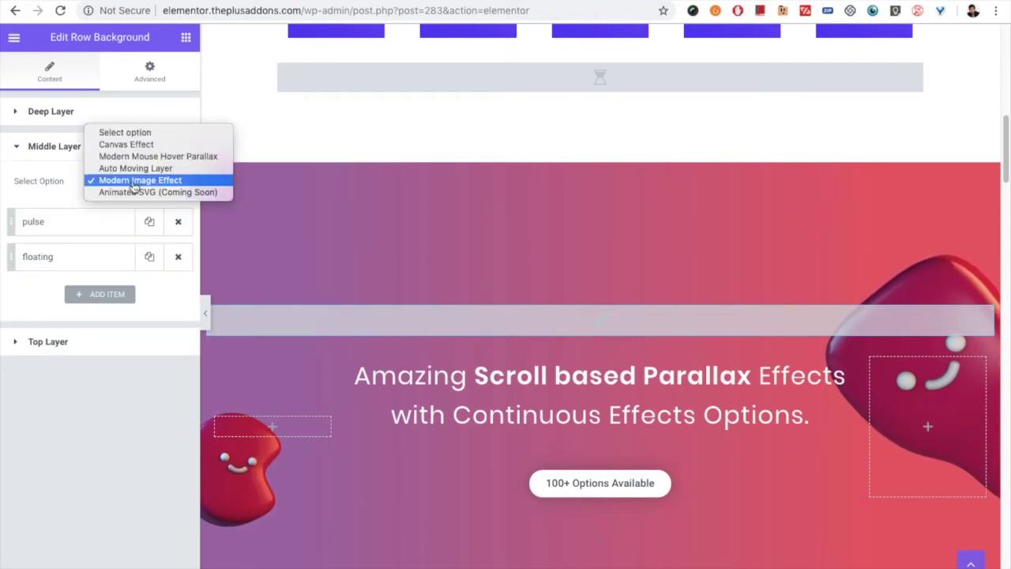
pyautogui.click(134, 181)
pyautogui.click(70, 224)
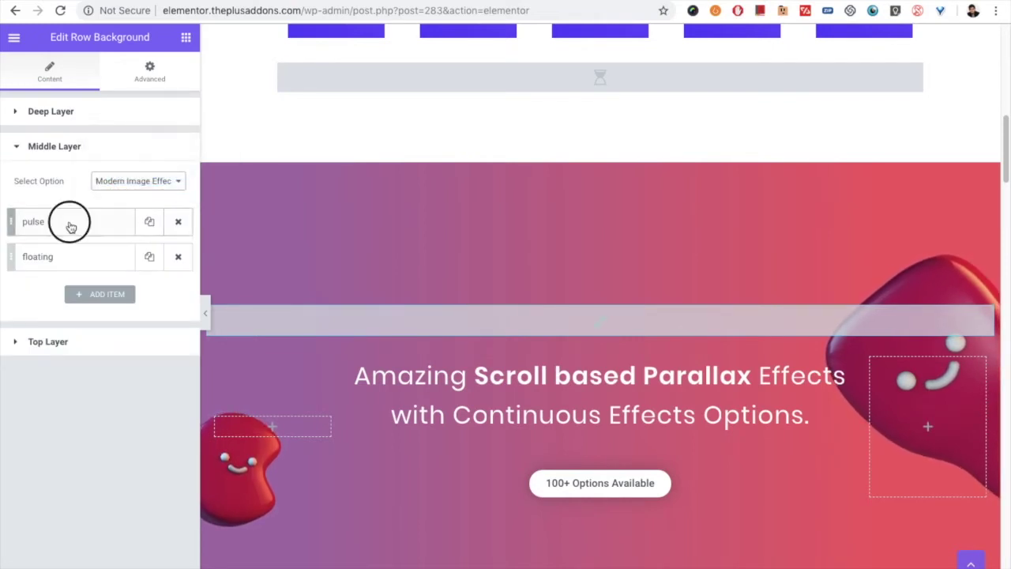
pyautogui.click(70, 227)
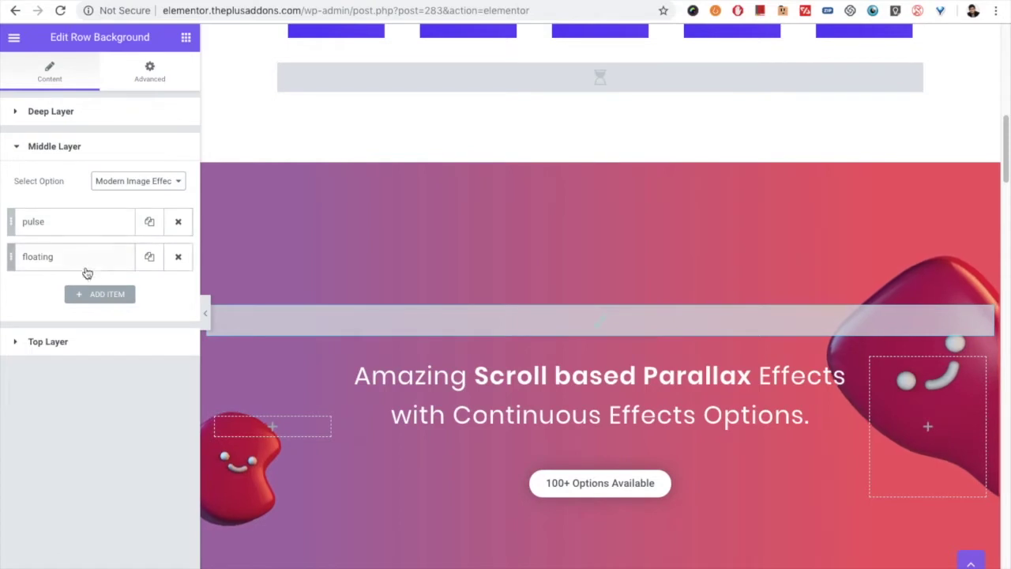
pyautogui.click(70, 227)
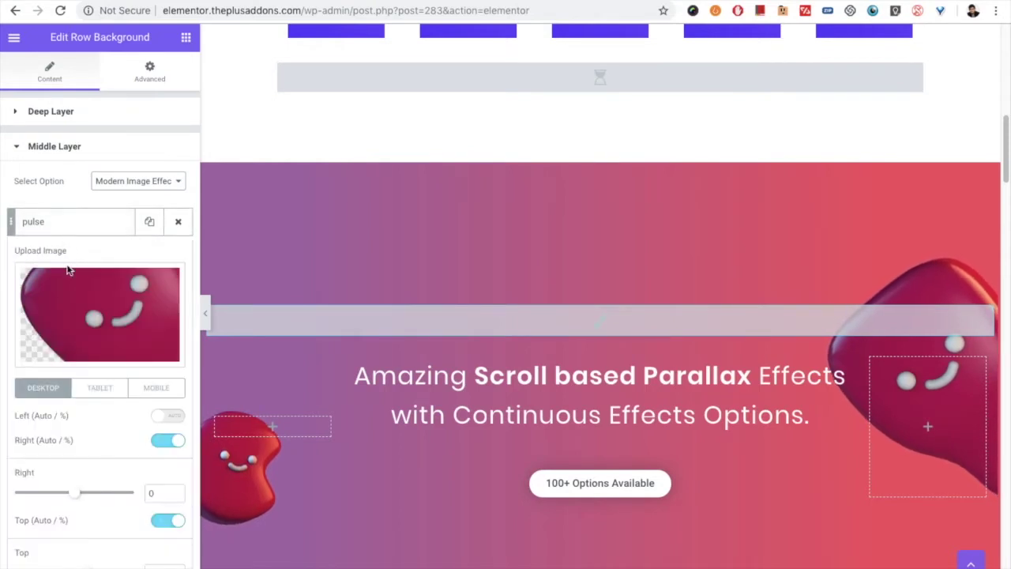
# - Compare the pulse image's position and responsive settings for desktop, tablet and mobile, ending on the desktop values
pyautogui.scroll(-2, 63, 355)
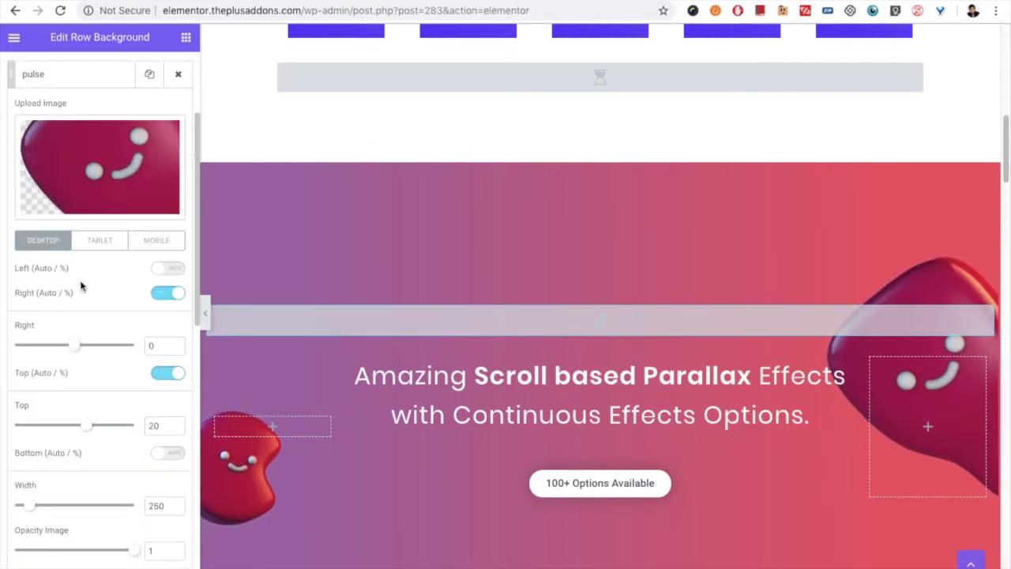
pyautogui.scroll(-2, 142, 348)
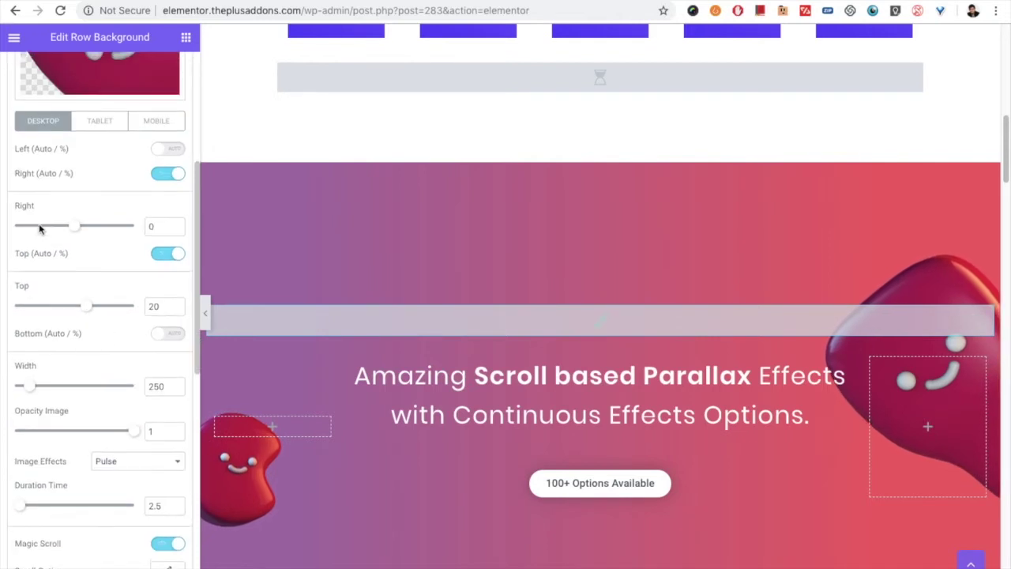
pyautogui.scroll(1, 66, 321)
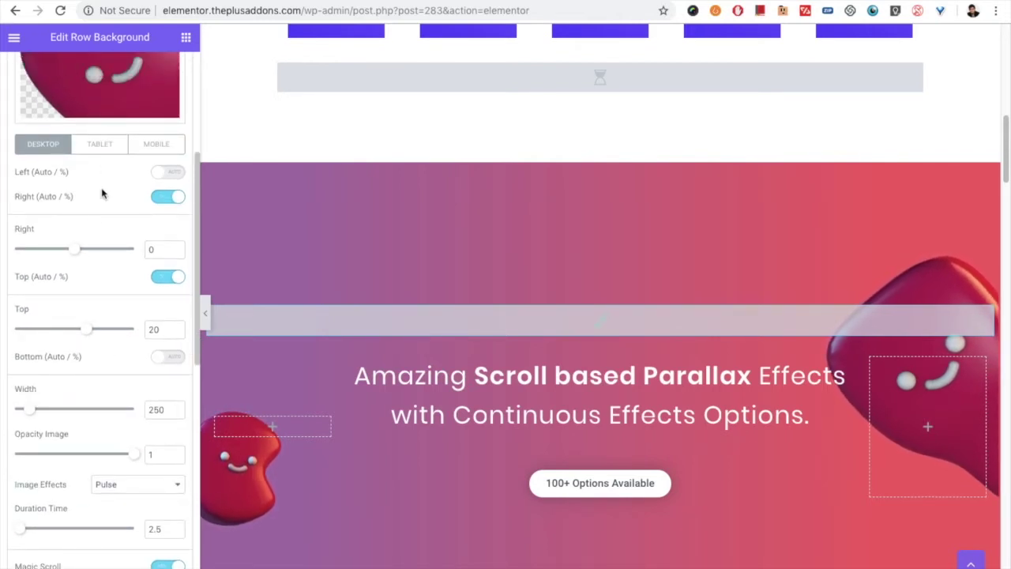
pyautogui.click(98, 147)
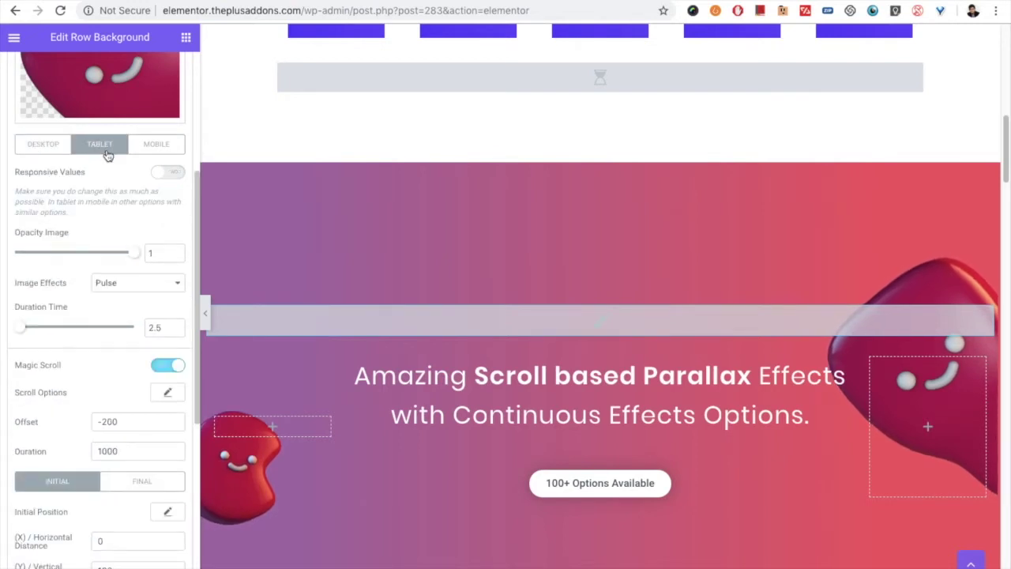
pyautogui.click(158, 154)
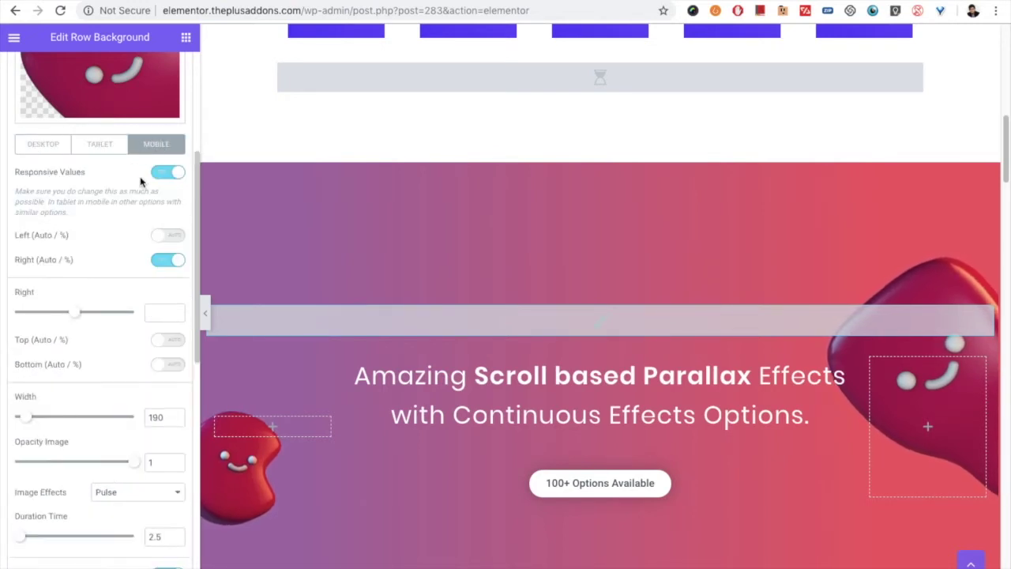
pyautogui.click(101, 151)
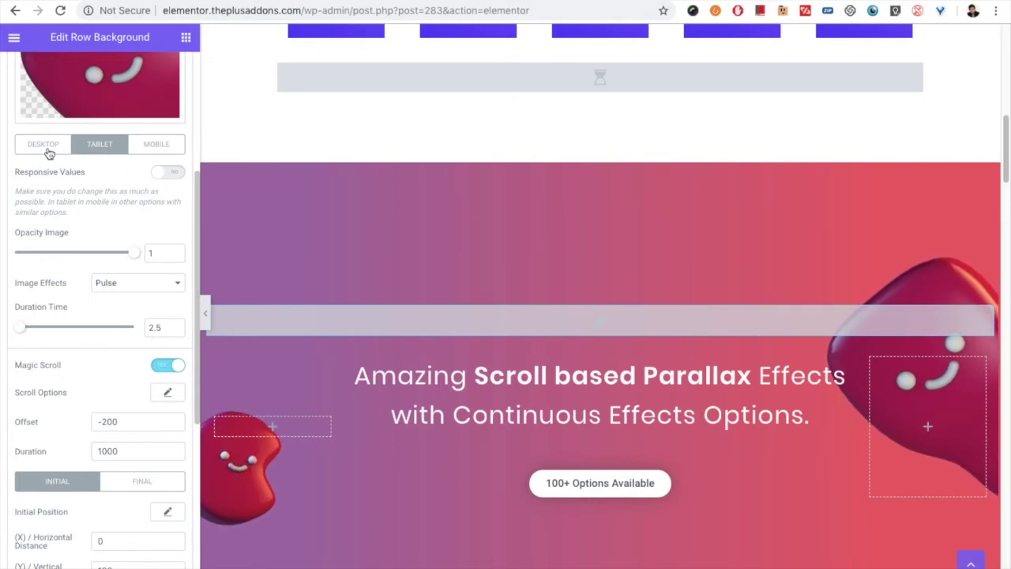
pyautogui.click(148, 152)
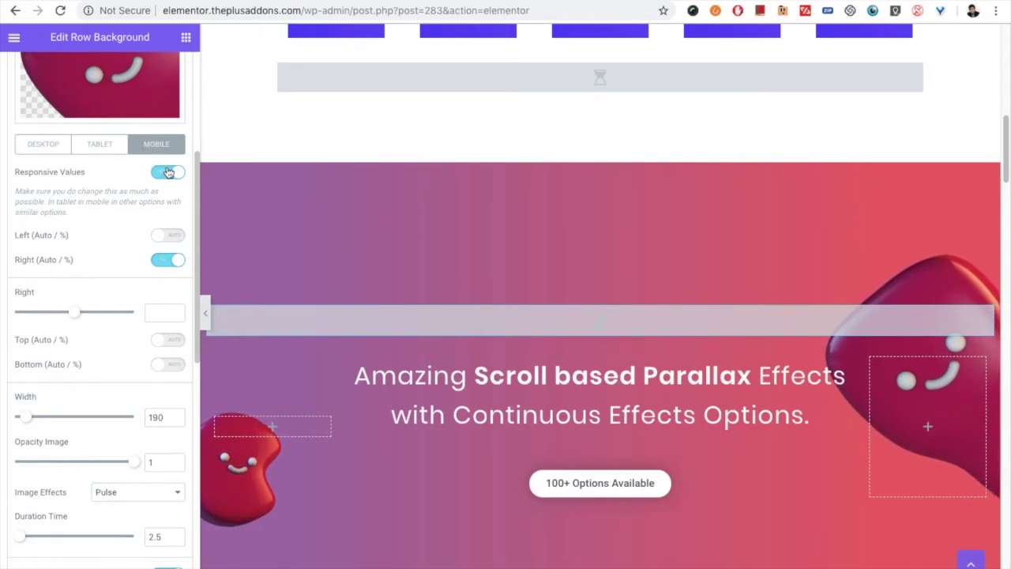
pyautogui.scroll(-1, 113, 262)
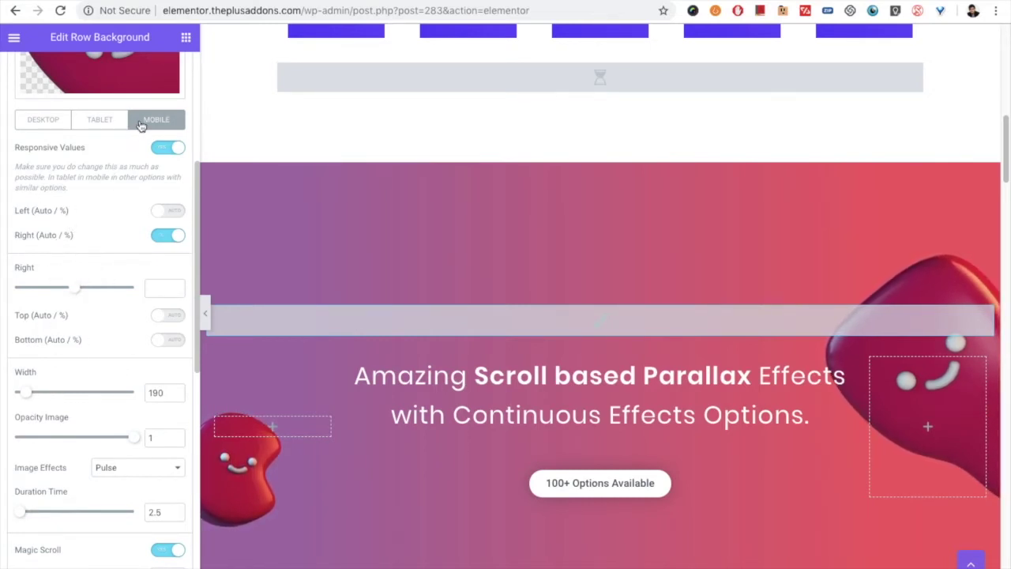
pyautogui.click(63, 119)
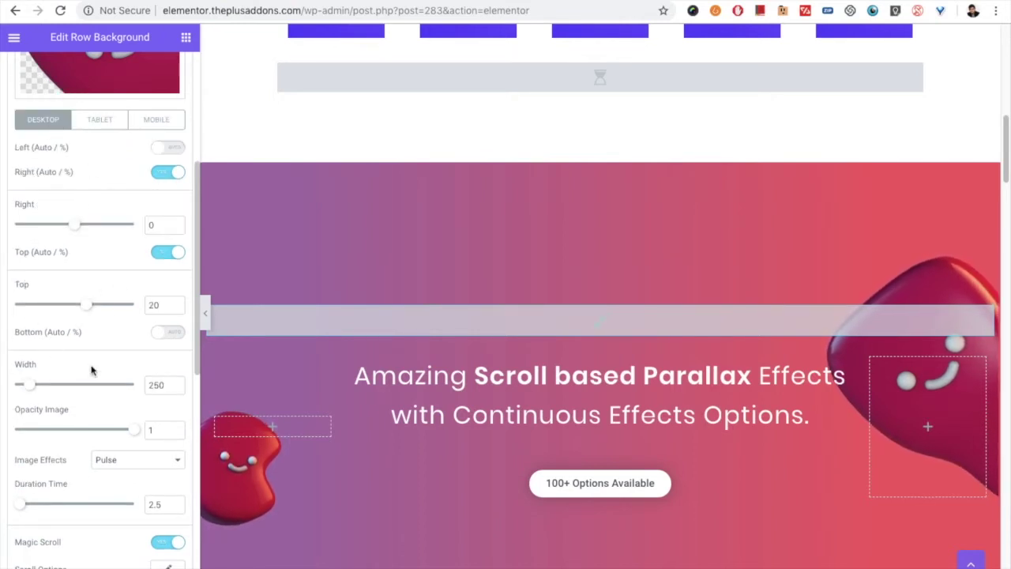
# - Examine the pulse image's available image effects, keeping Pulse selected, and its Magic Scroll offset, duration and initial position settings
pyautogui.scroll(-3, 90, 370)
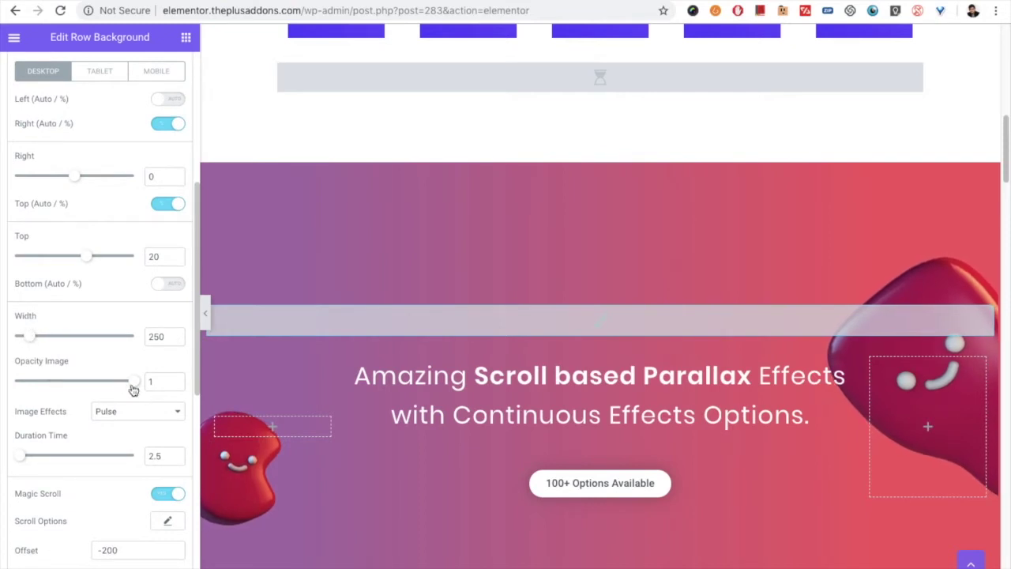
pyautogui.scroll(-4, 80, 408)
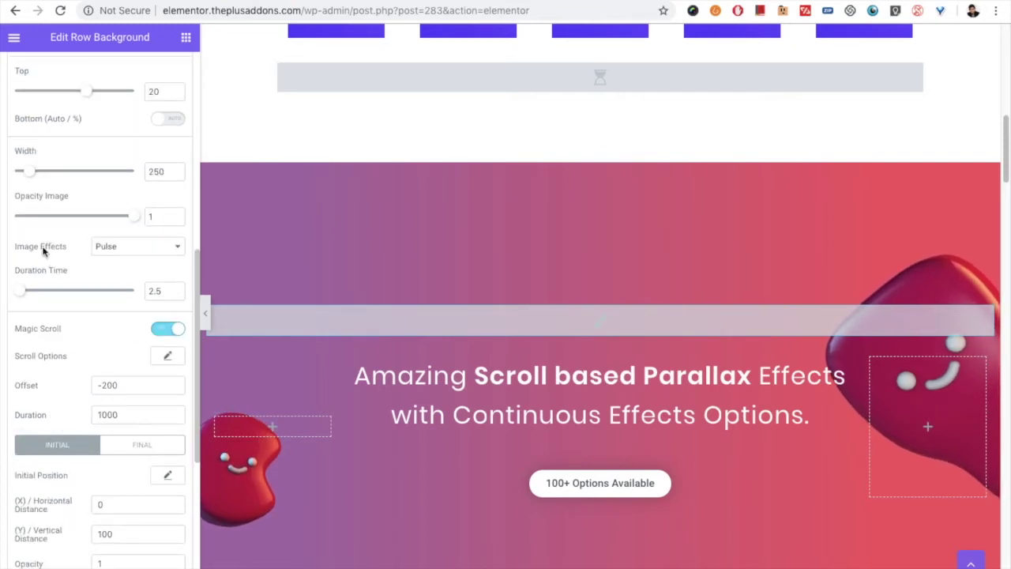
pyautogui.click(105, 248)
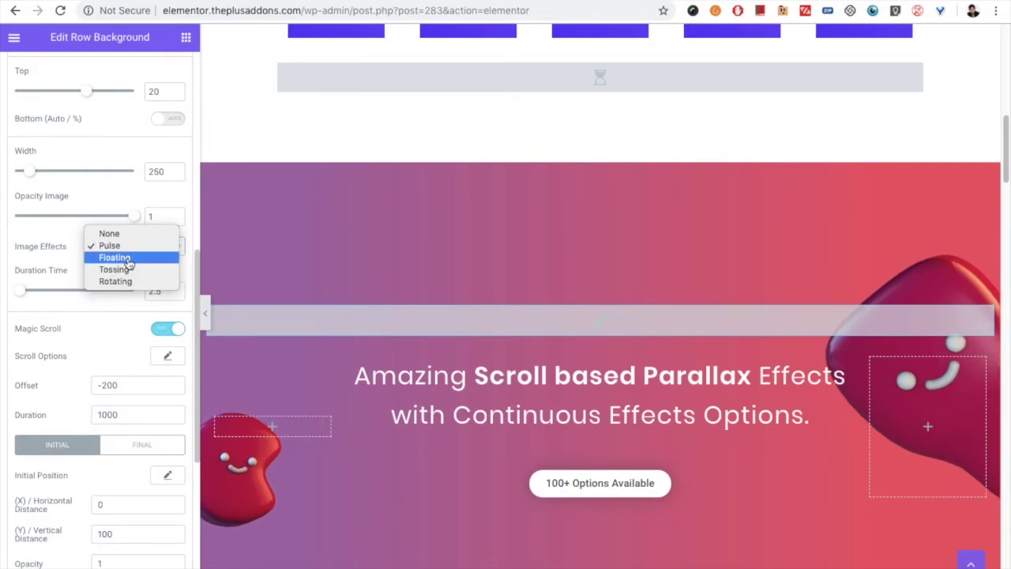
pyautogui.click(130, 247)
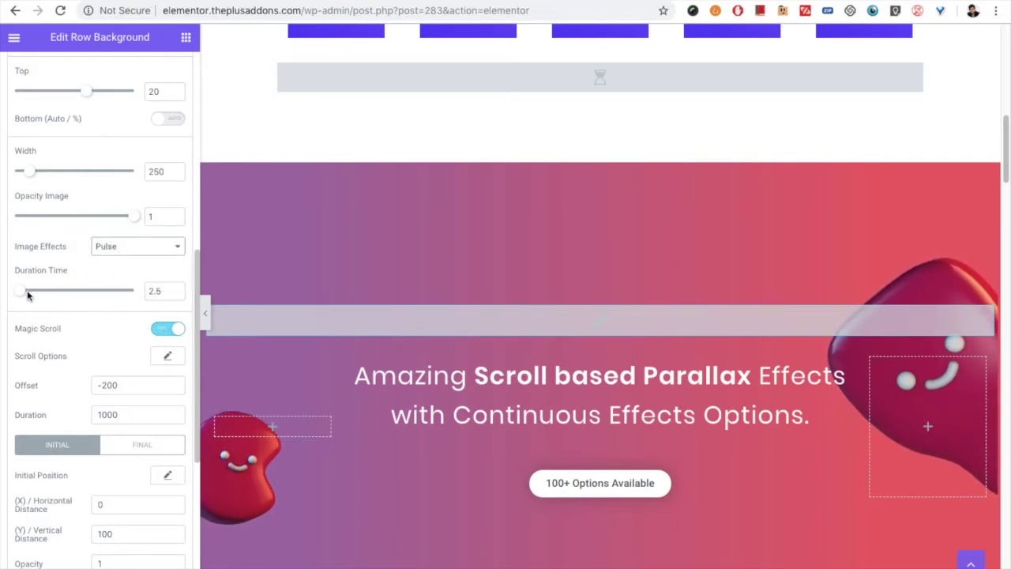
pyautogui.scroll(-5, 48, 306)
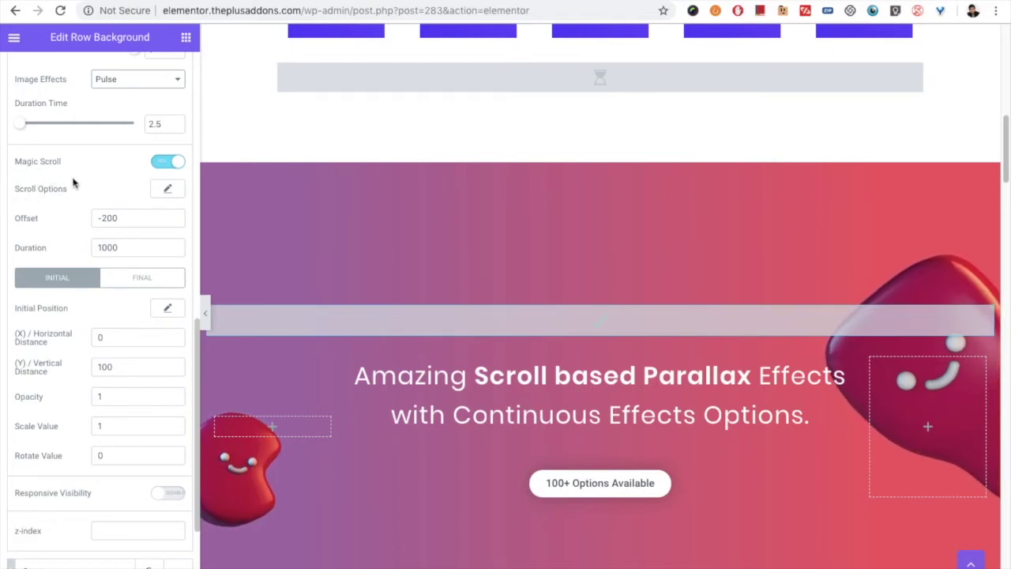
pyautogui.scroll(-1, 78, 274)
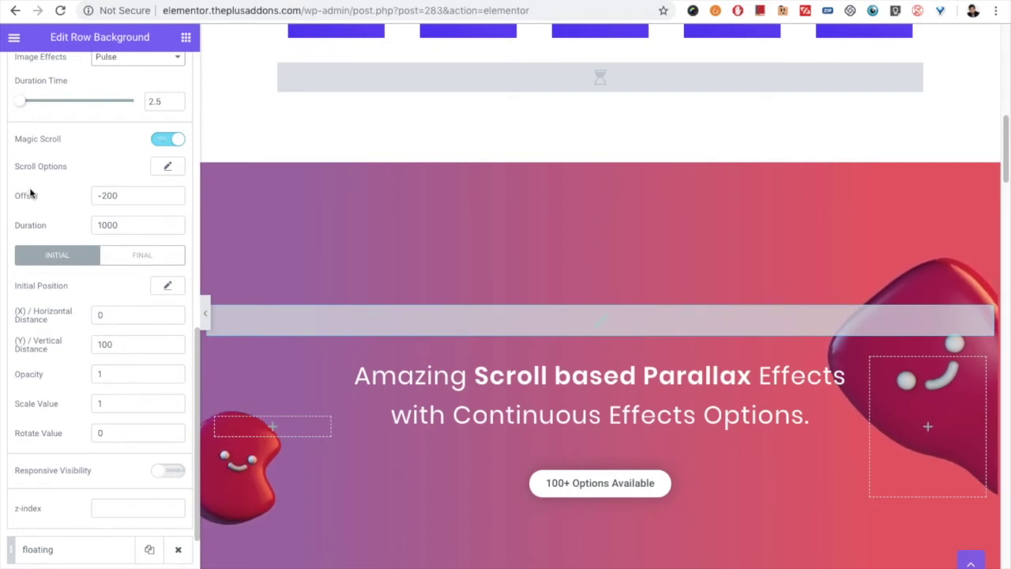
# - Preview how the pulse and floating images respond to scrolling in the Scroll based Parallax section
pyautogui.scroll(-4, 476, 325)
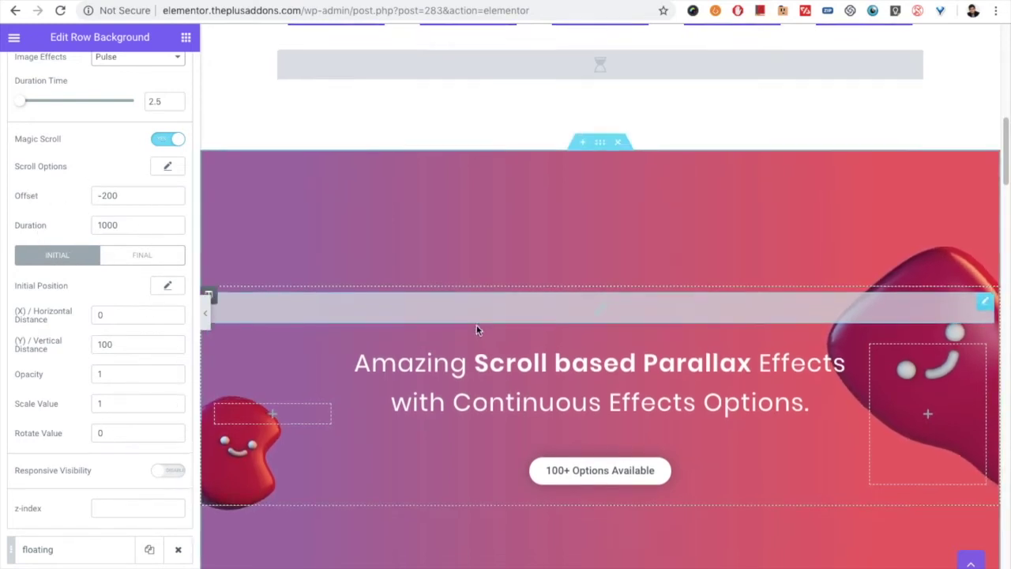
pyautogui.scroll(2, 473, 328)
pyautogui.scroll(1, 474, 324)
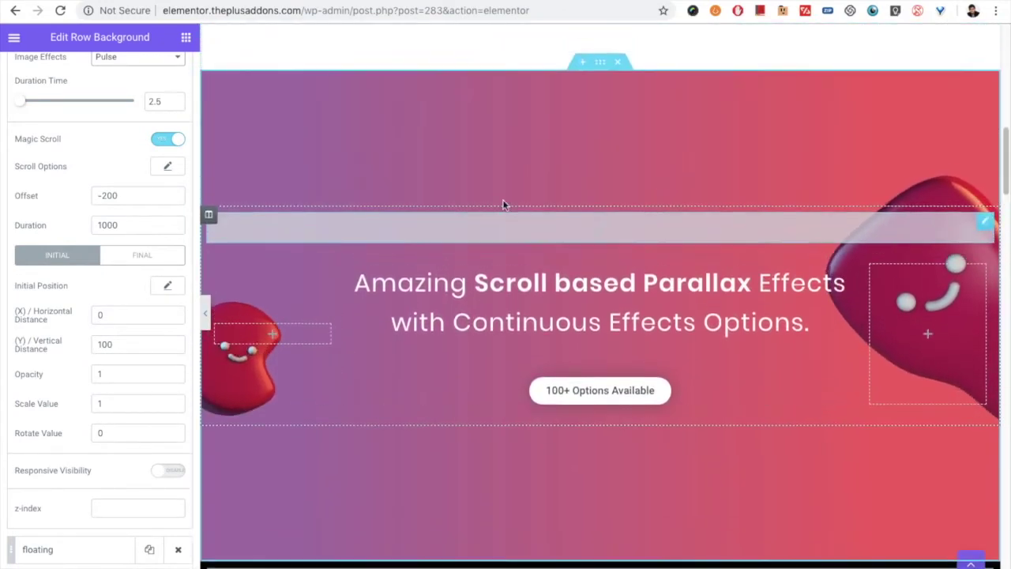
pyautogui.scroll(3, 553, 348)
pyautogui.scroll(-4, 542, 330)
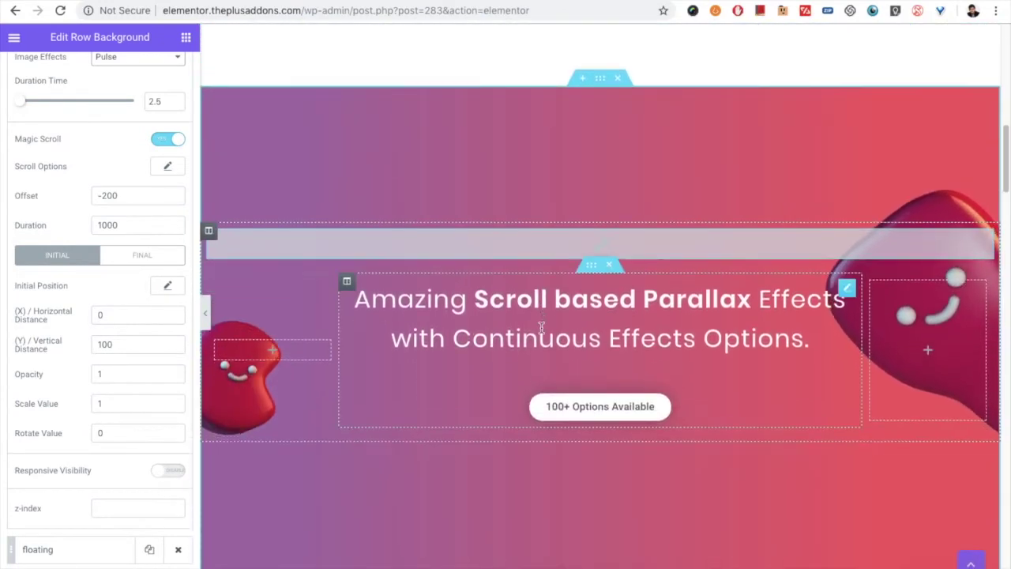
pyautogui.scroll(2, 542, 332)
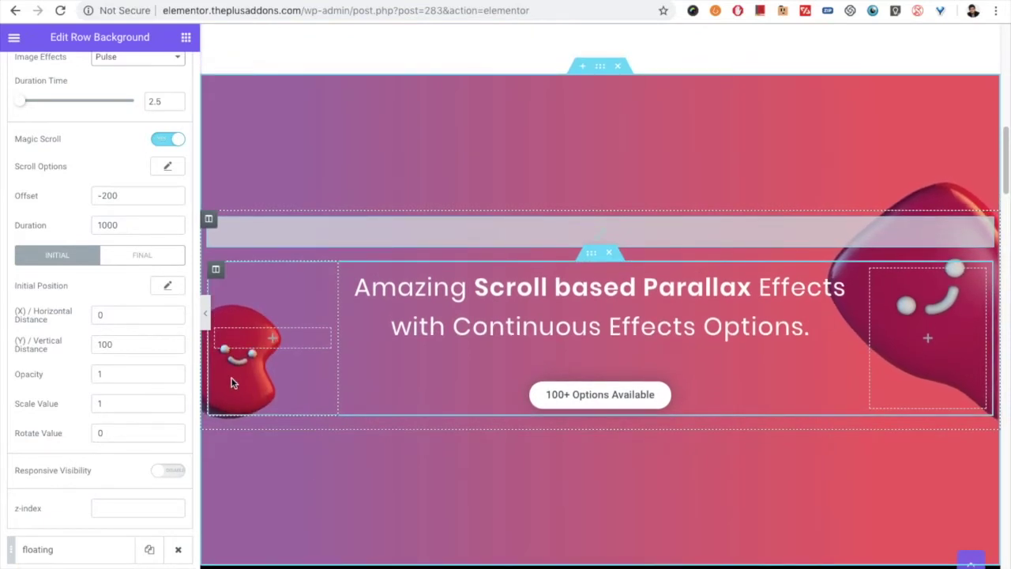
# - Review the pulse image's effect, Magic Scroll and z-index settings, and expand the floating item to view its image and desktop position
pyautogui.scroll(2, 142, 332)
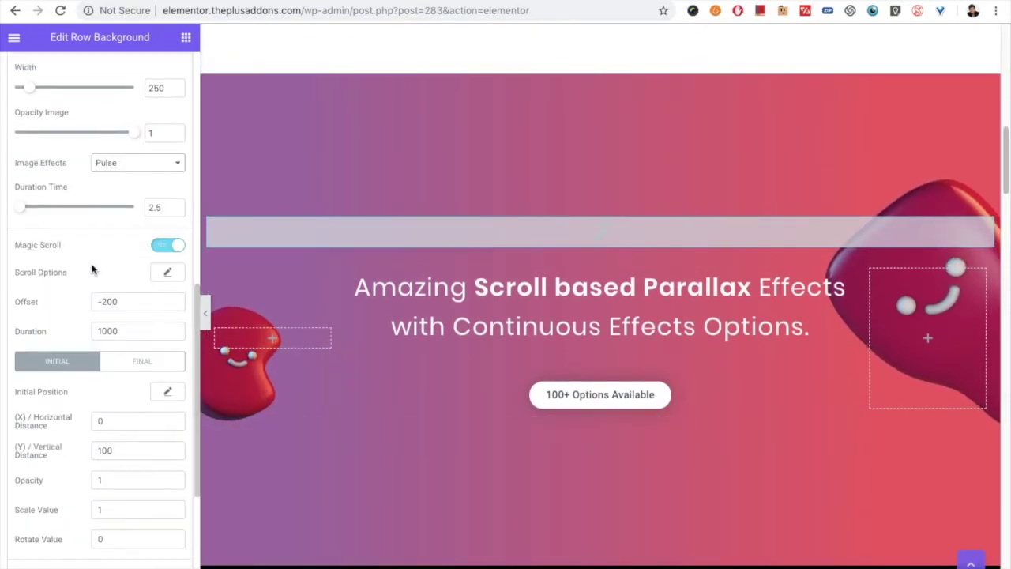
pyautogui.click(111, 163)
pyautogui.scroll(-4, 82, 316)
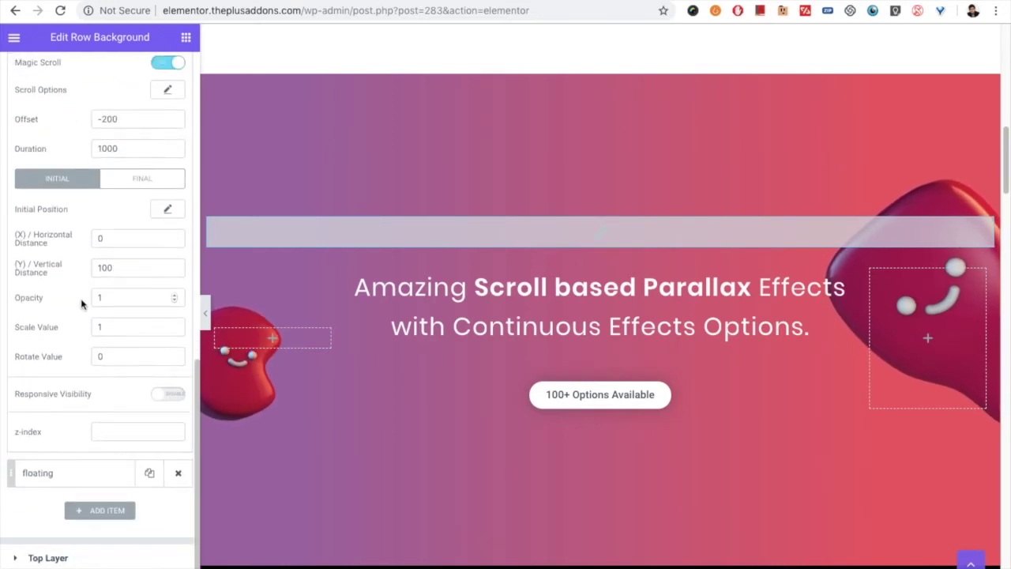
pyautogui.click(98, 433)
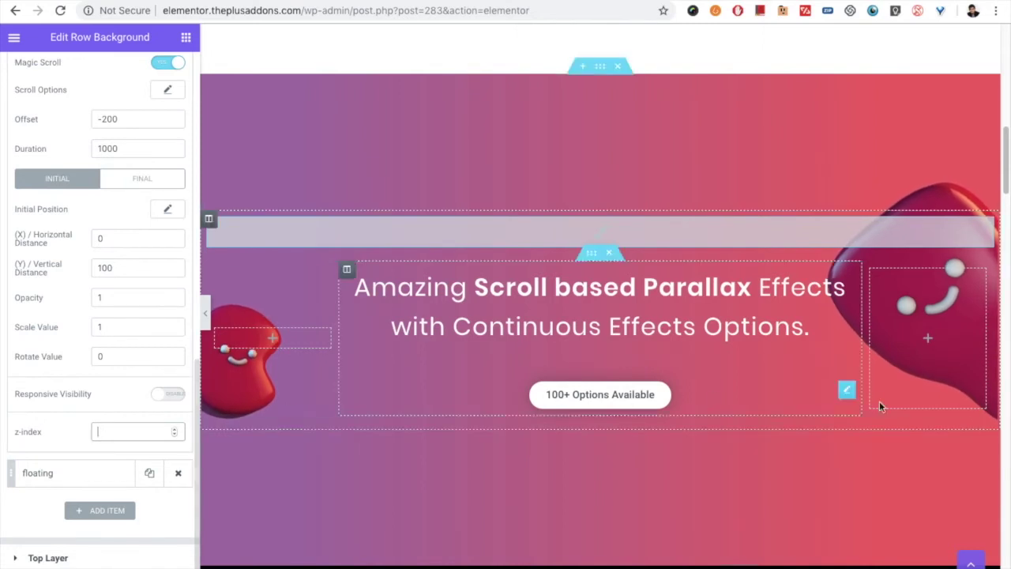
pyautogui.click(44, 480)
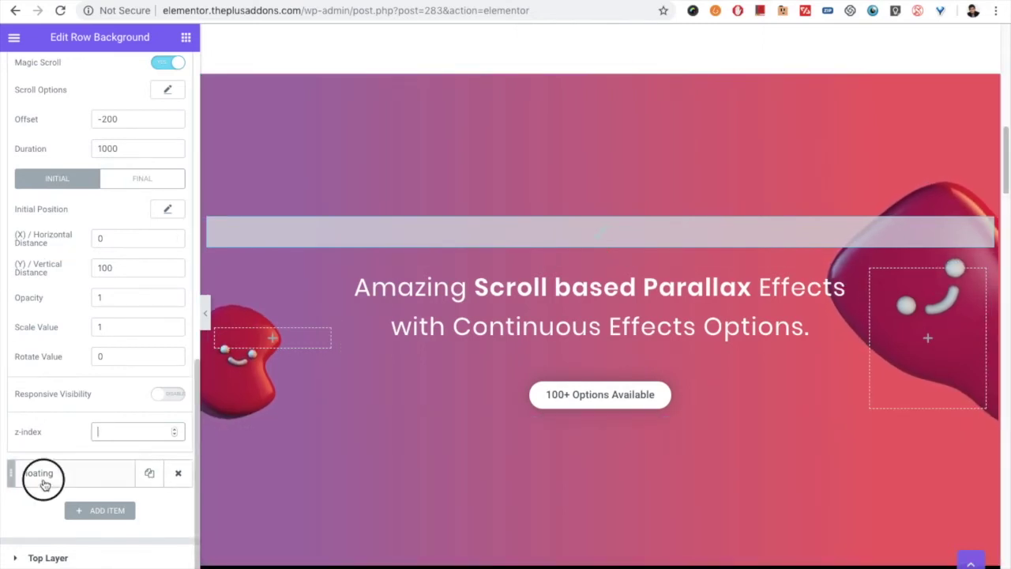
pyautogui.scroll(10, 73, 368)
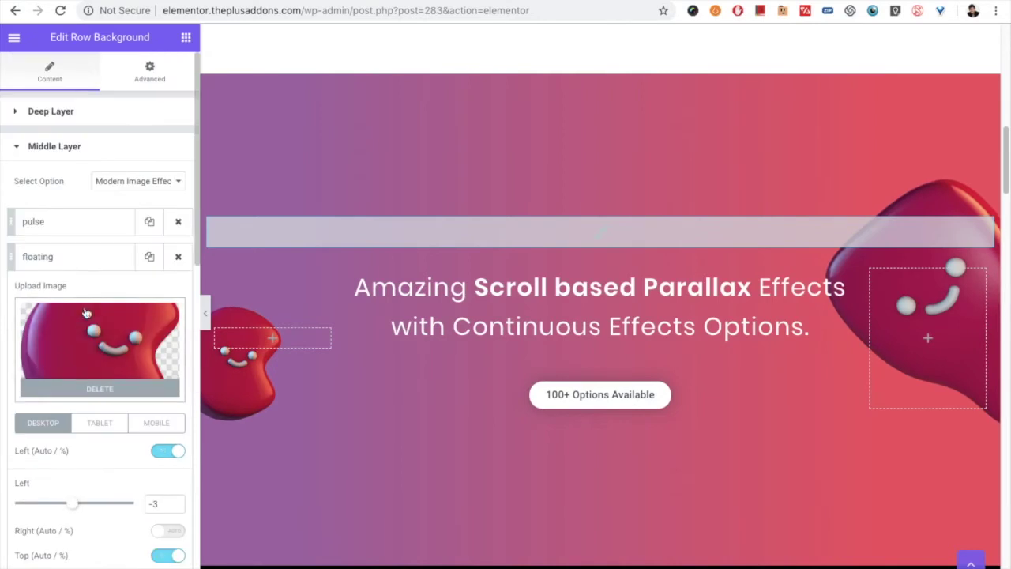
pyautogui.scroll(-2, 67, 363)
pyautogui.scroll(2, 56, 317)
# - Reopen the pulse item in the Middle Layer and set its z-index to 99
pyautogui.click(45, 226)
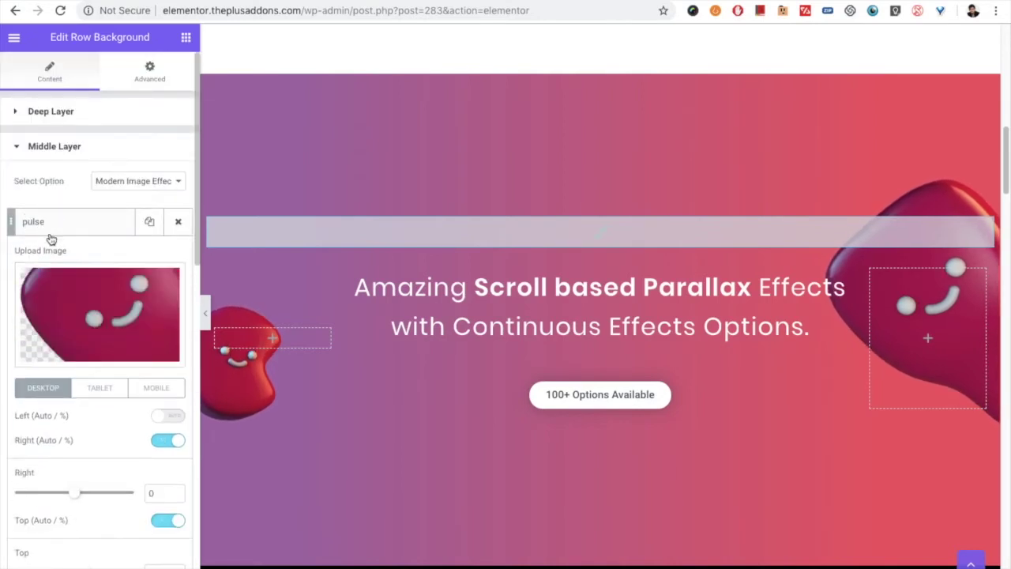
pyautogui.scroll(-5, 66, 369)
pyautogui.scroll(-6, 66, 370)
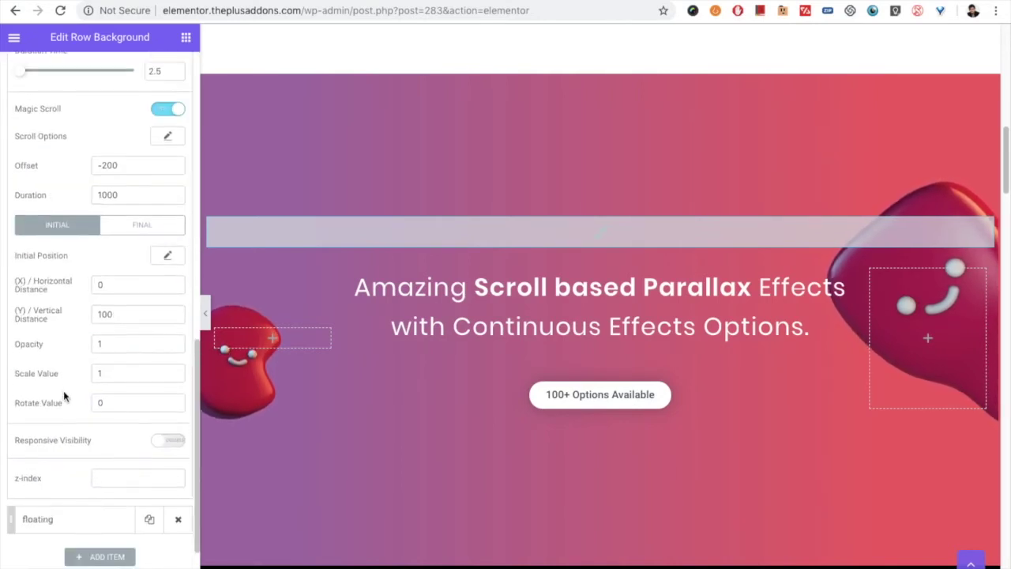
pyautogui.click(104, 467)
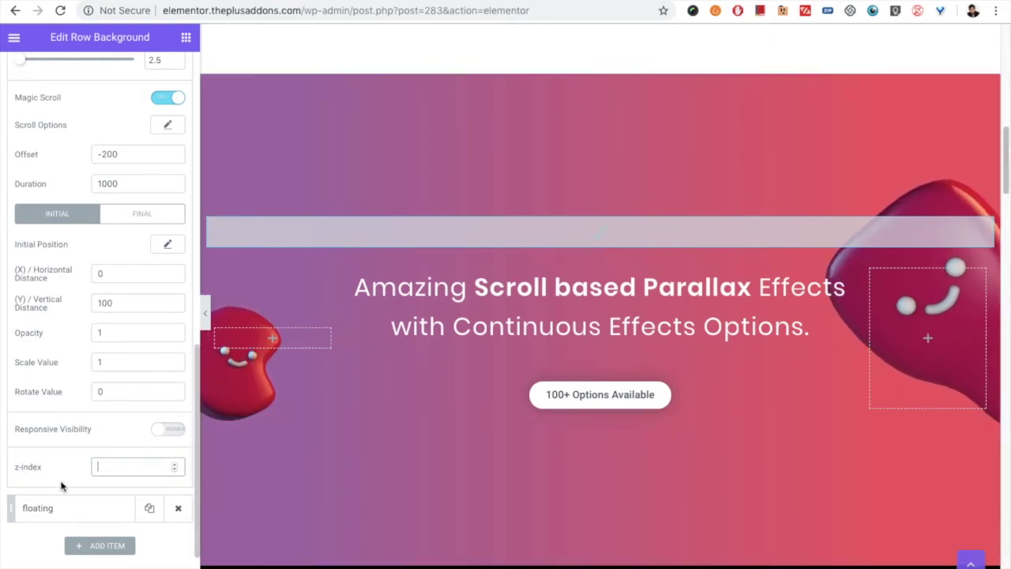
pyautogui.write('99')
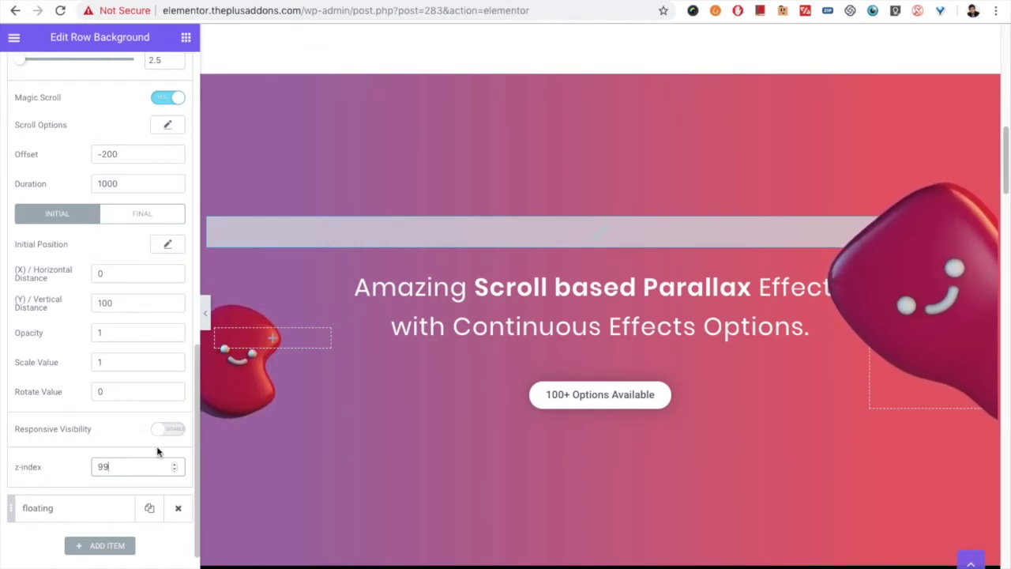
# - Preview the Fixed Parallax section below, watching how its background and text behave during scrolling
pyautogui.scroll(-7, 426, 405)
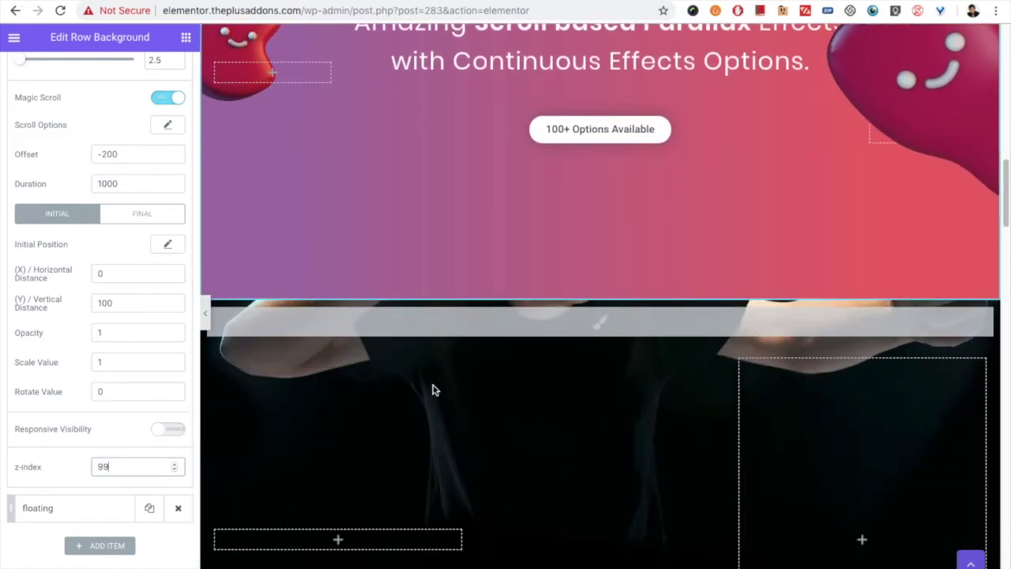
pyautogui.scroll(4, 563, 385)
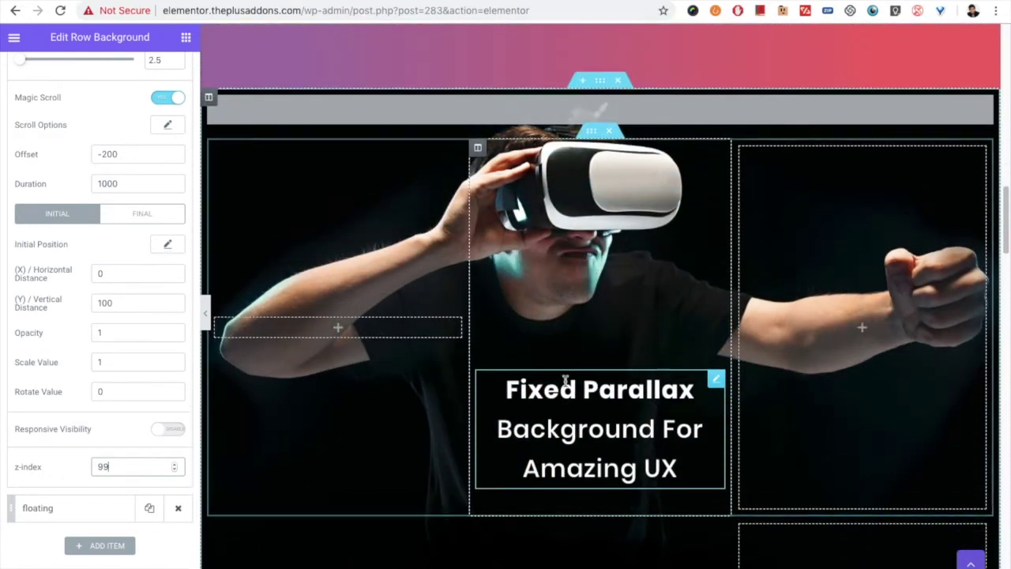
pyautogui.scroll(-8, 563, 385)
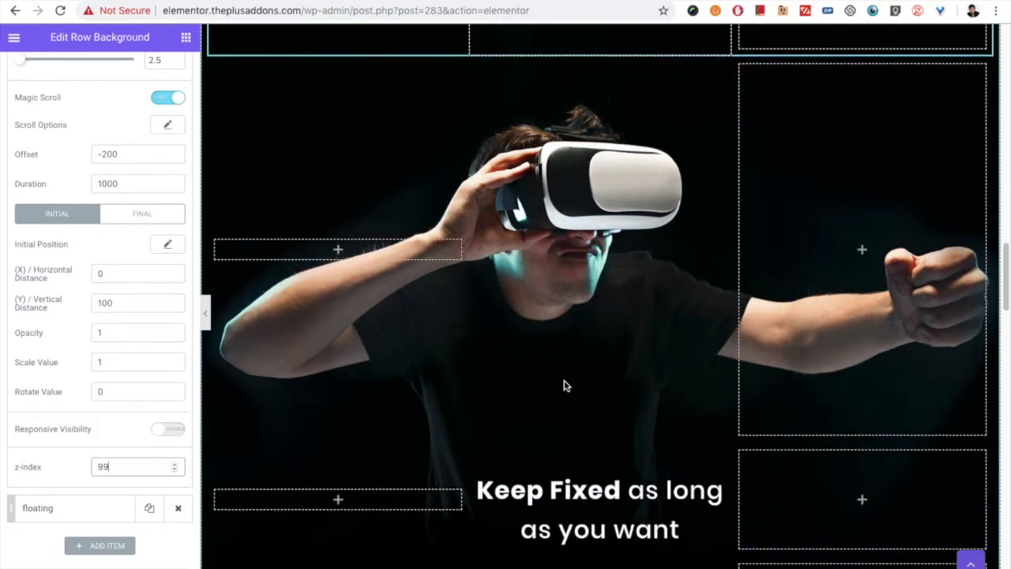
pyautogui.scroll(-2, 565, 386)
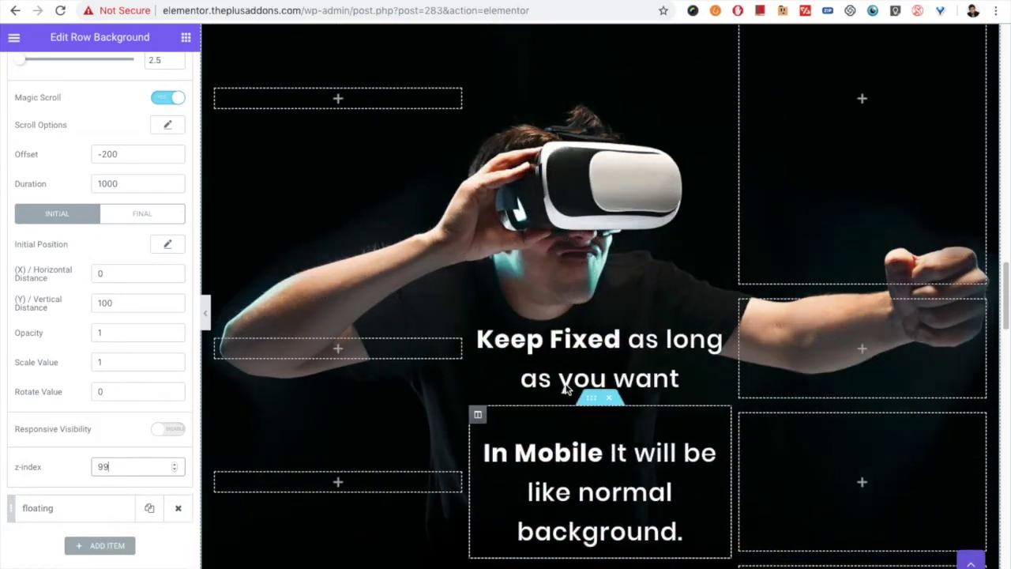
pyautogui.scroll(10, 566, 387)
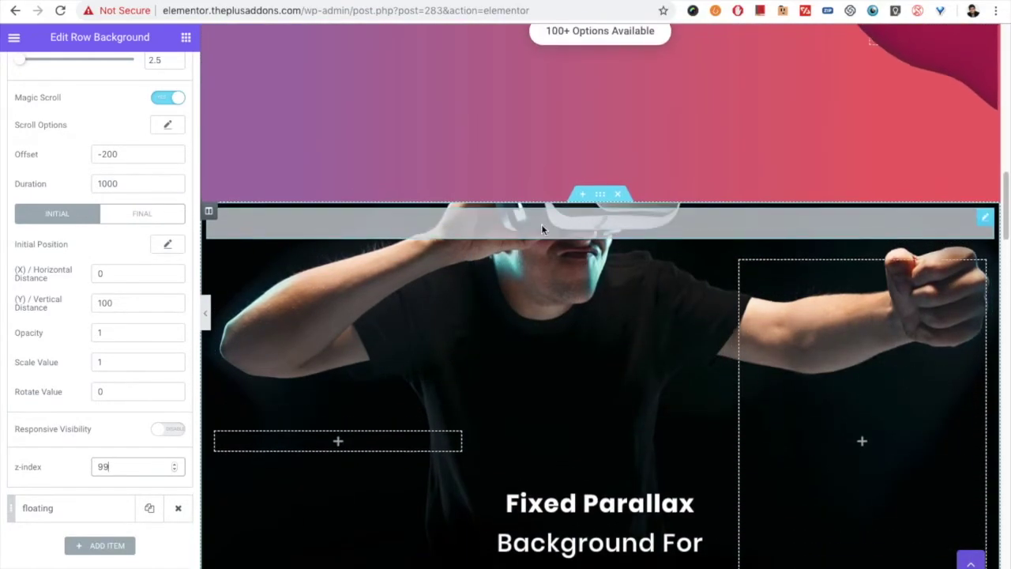
# - Open the Fixed Parallax section's Row Background and check its Deep Layer, keeping Creative Background Image as the option and Fixed as the attachment
pyautogui.click(535, 244)
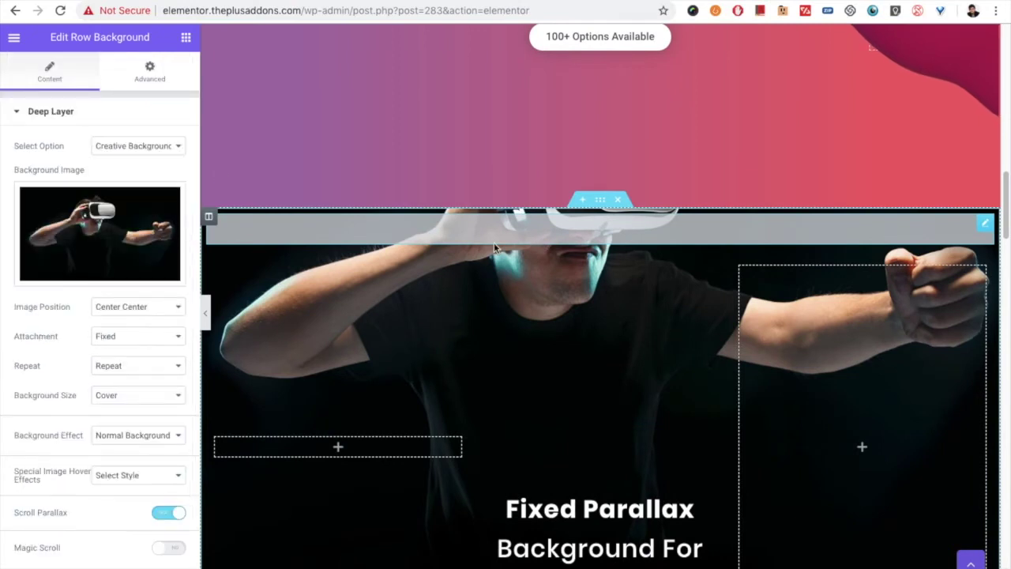
pyautogui.click(122, 151)
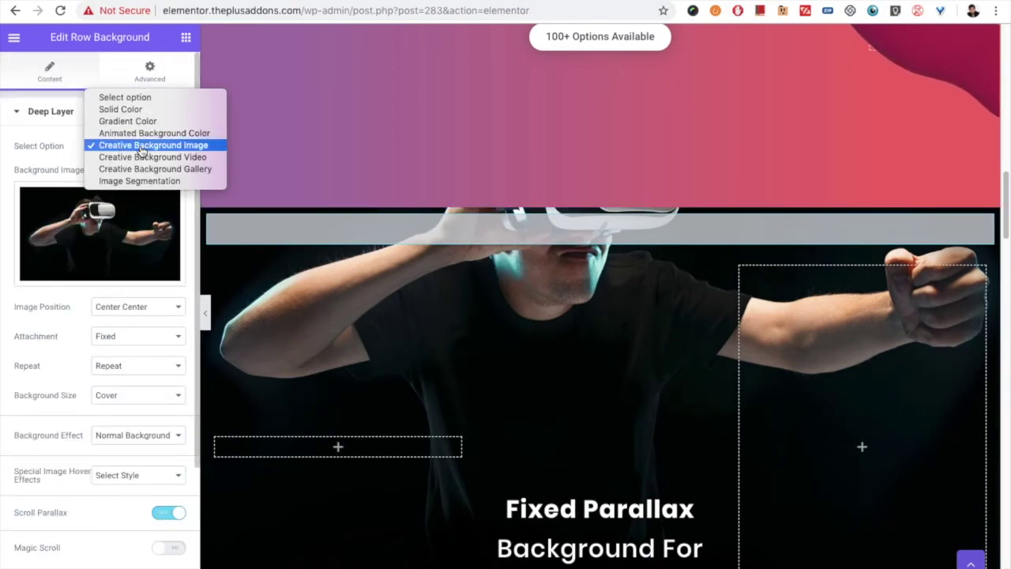
pyautogui.click(142, 147)
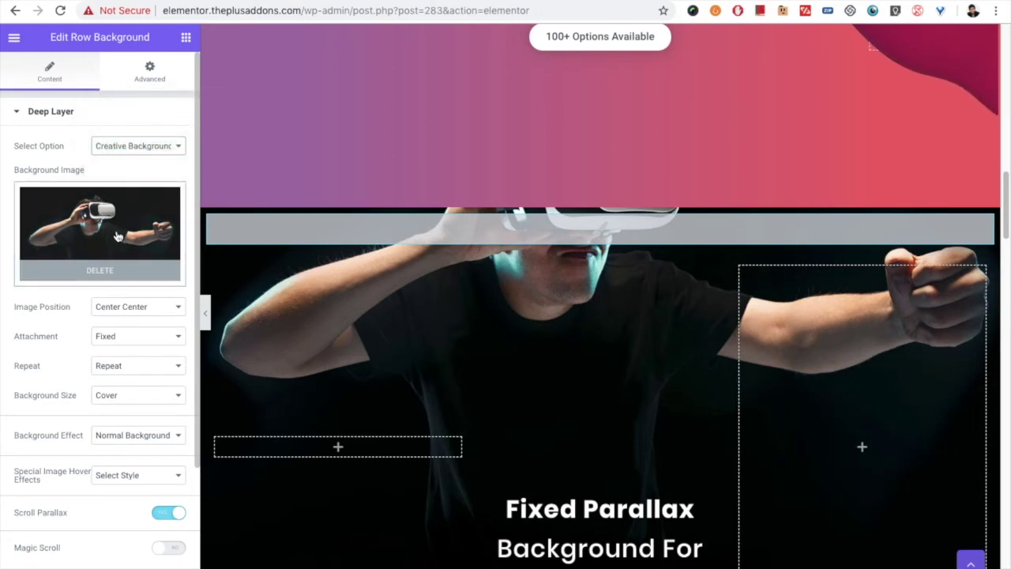
pyautogui.scroll(-1, 97, 269)
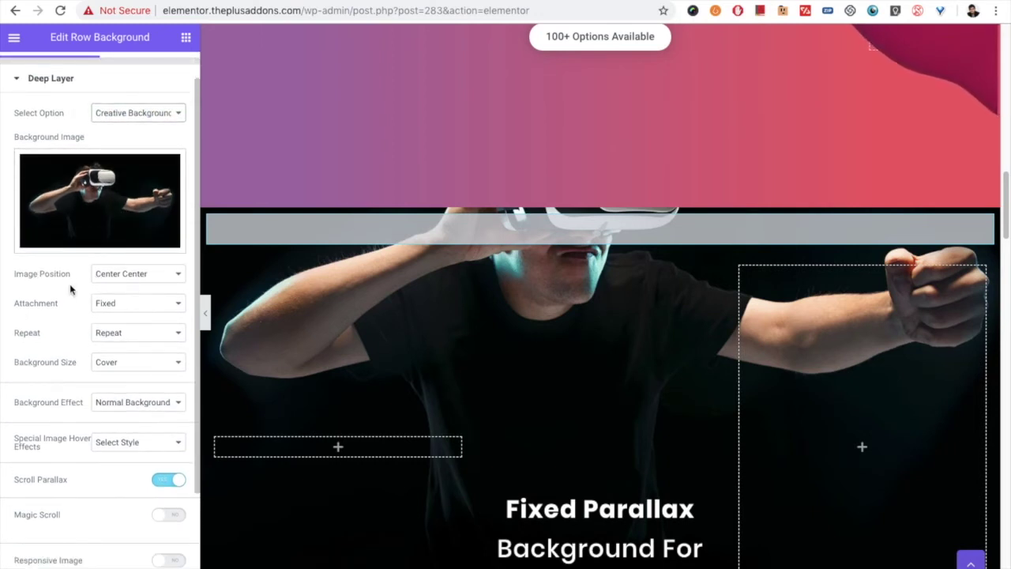
pyautogui.scroll(-1, 40, 340)
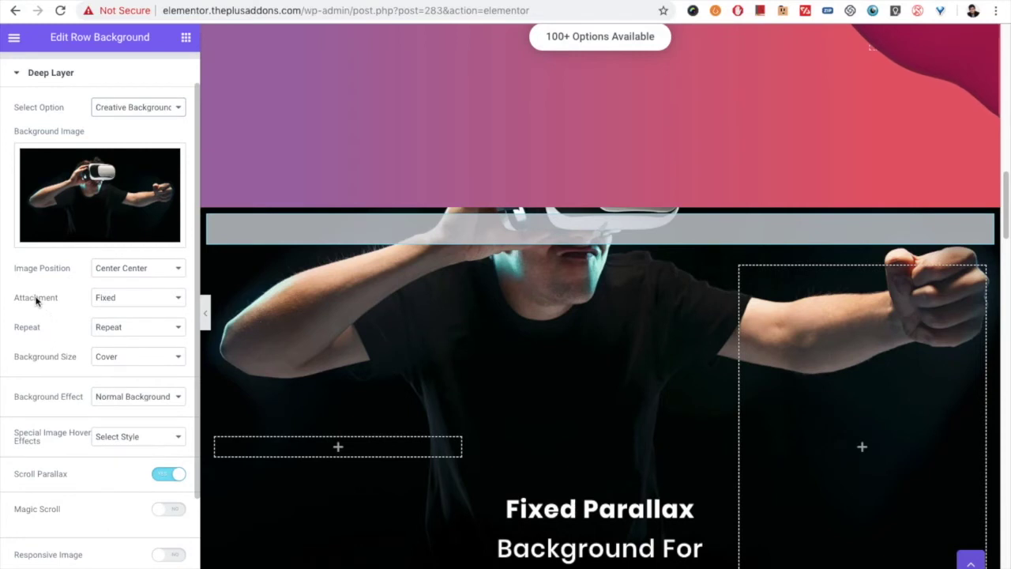
pyautogui.click(108, 303)
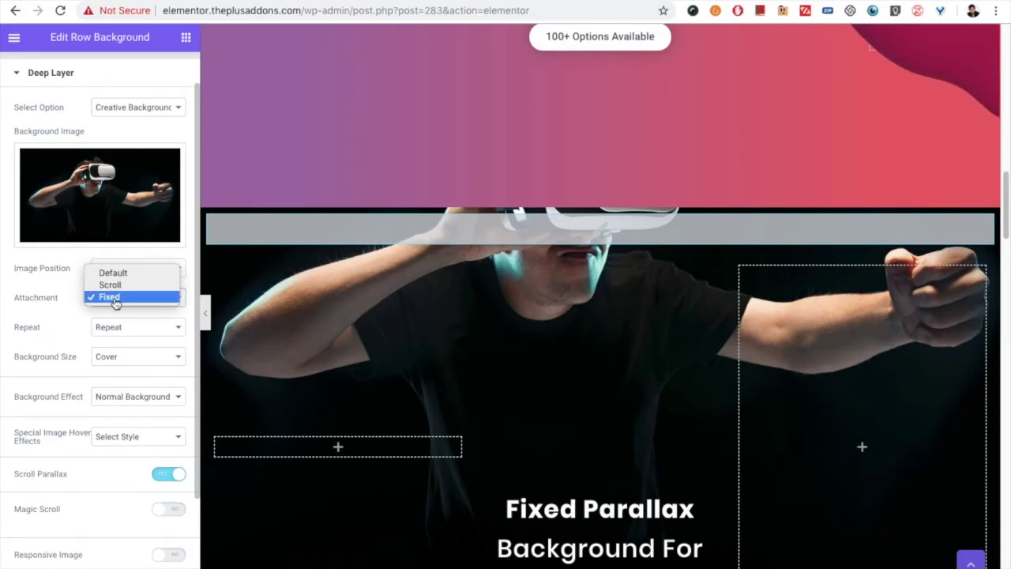
pyautogui.click(64, 298)
# - Check how the Fixed attachment holds the VR headset background image in place as the page scrolls
pyautogui.scroll(-3, 522, 340)
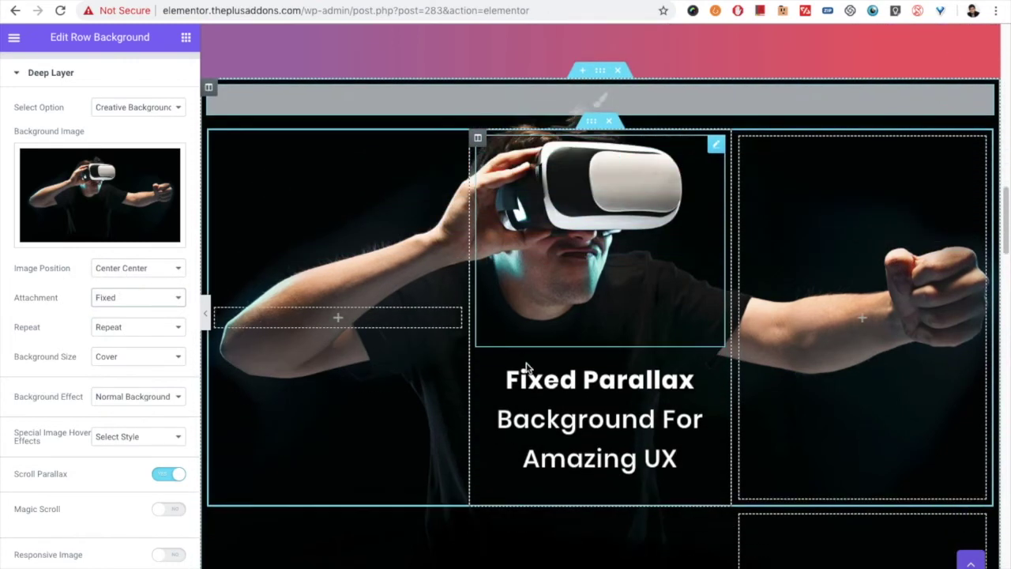
pyautogui.scroll(5, 529, 366)
pyautogui.scroll(-4, 533, 368)
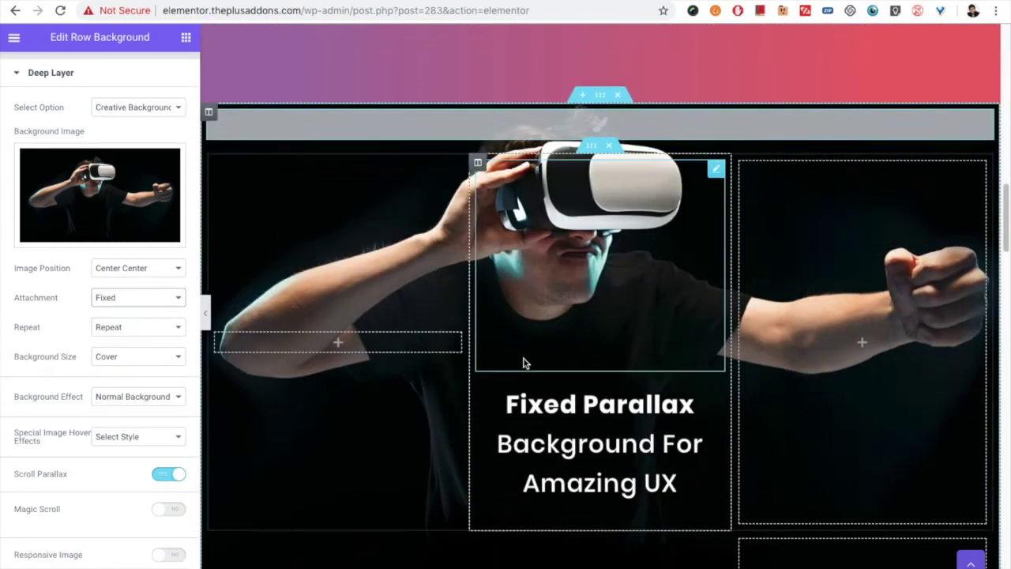
pyautogui.scroll(3, 551, 373)
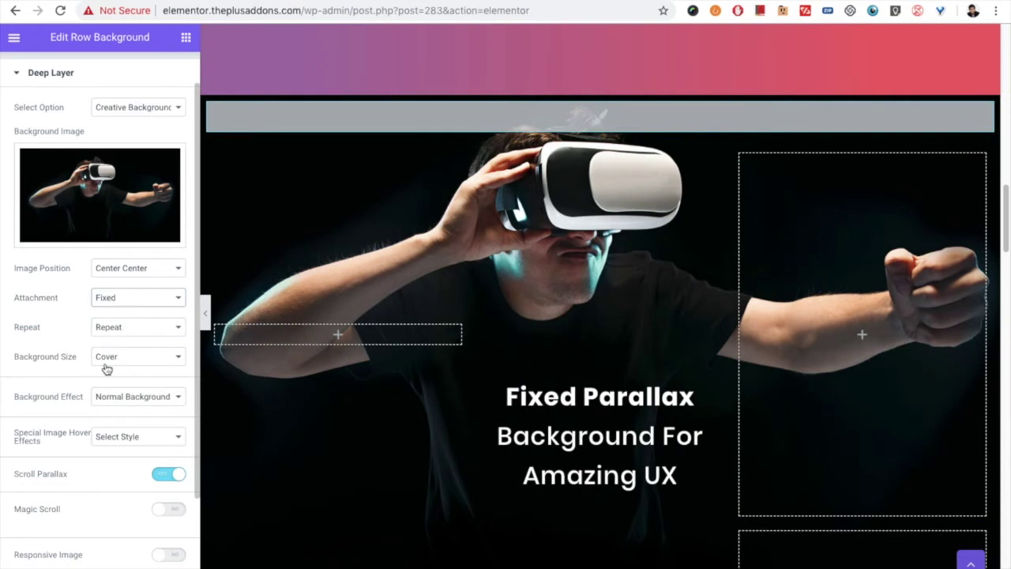
# - Examine the VR background's effect, hover effect, Scroll Parallax, Magic Scroll and Responsive Image settings
pyautogui.scroll(-1, 75, 411)
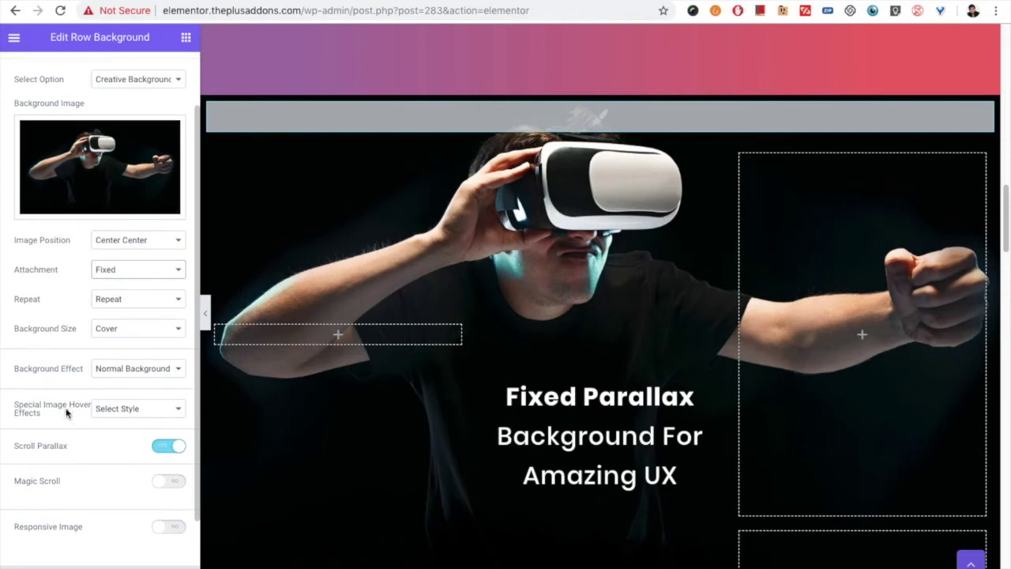
pyautogui.scroll(-1, 43, 426)
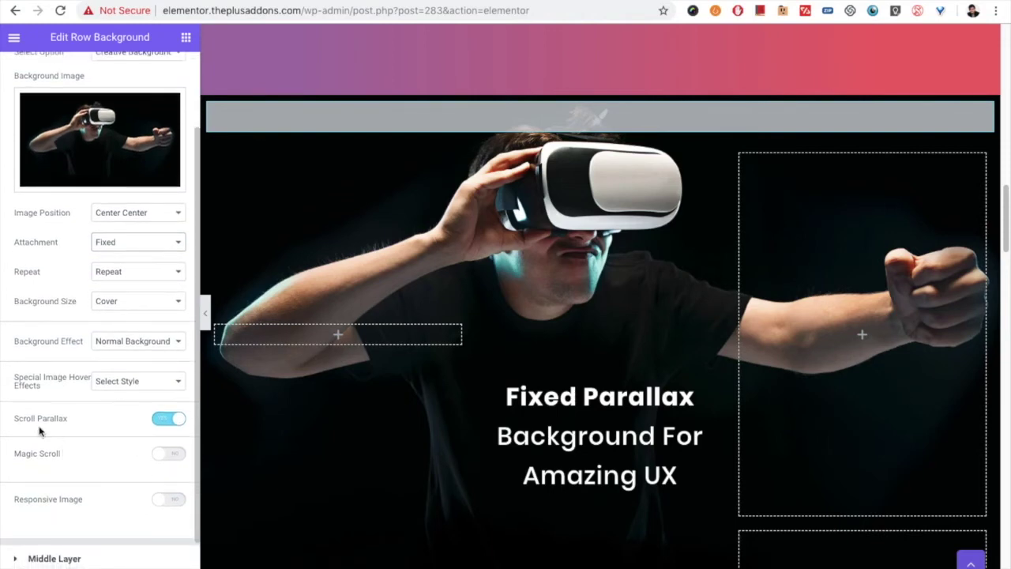
pyautogui.scroll(-1, 49, 427)
pyautogui.scroll(-1, 586, 408)
# - Open the Smoothly Hover section's Row Background and review its Deep Layer image and hover effect settings, keeping Creative Background Image
pyautogui.scroll(-8, 585, 413)
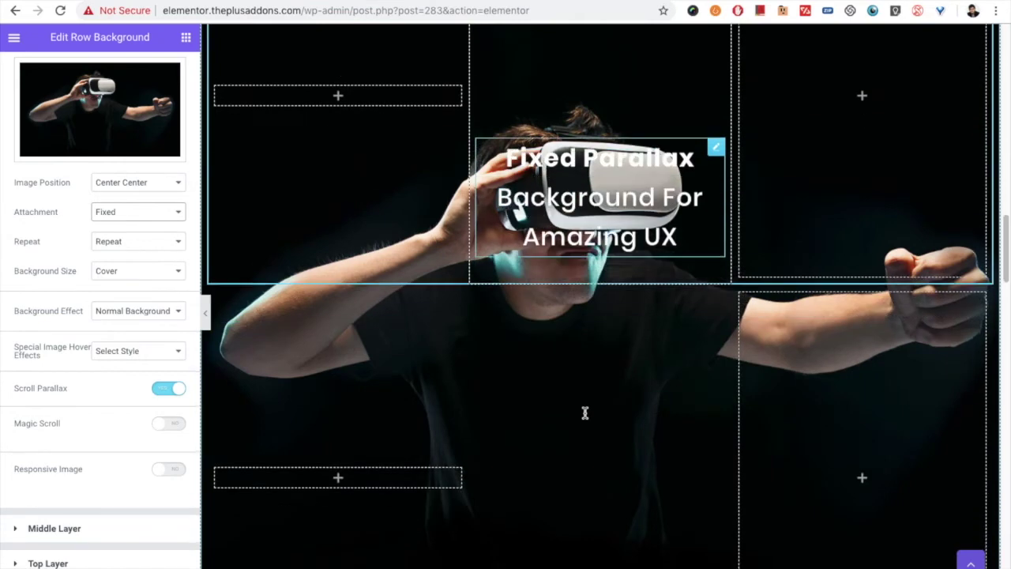
pyautogui.scroll(-10, 585, 412)
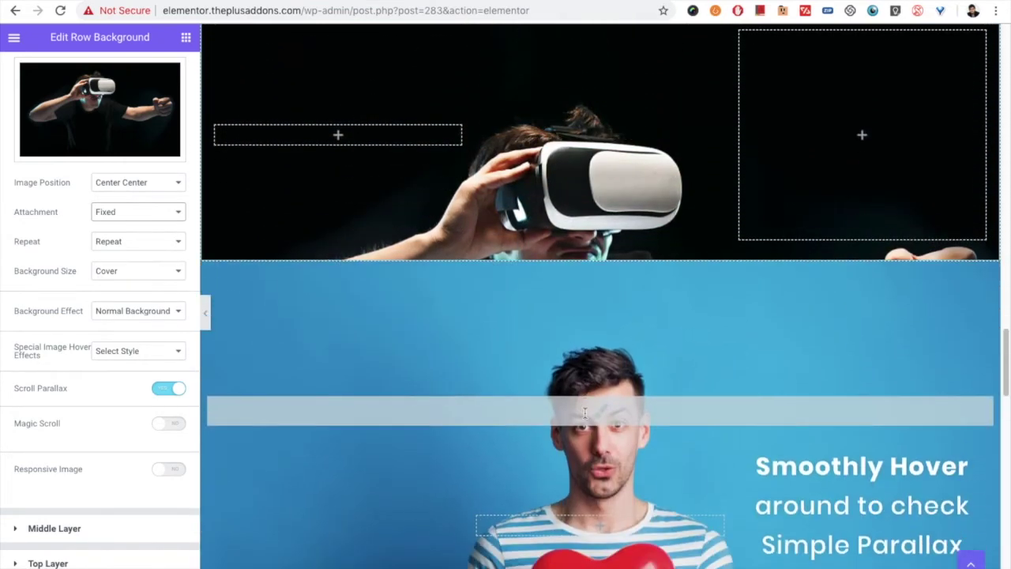
pyautogui.scroll(1, 577, 424)
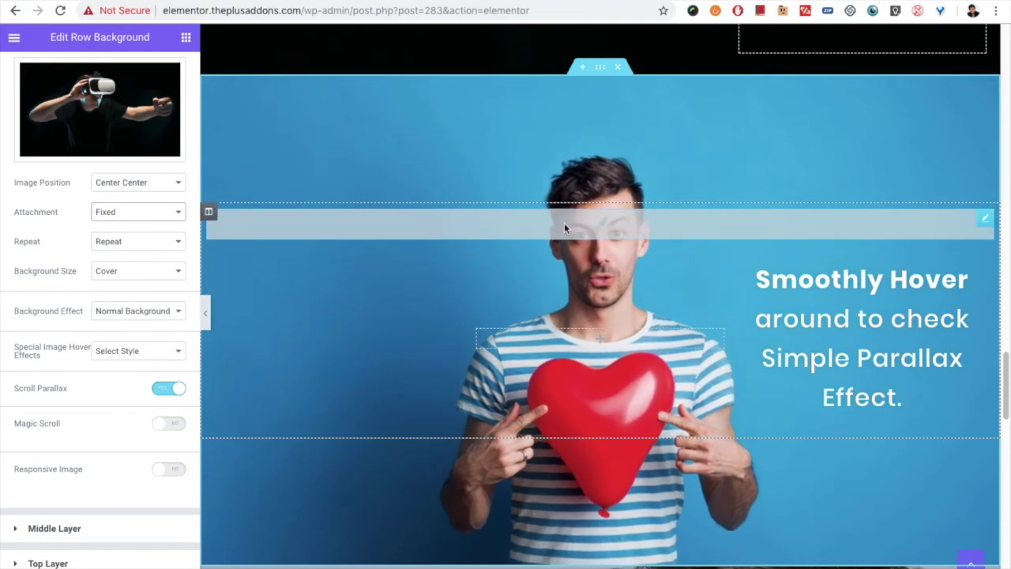
pyautogui.click(564, 223)
pyautogui.click(119, 147)
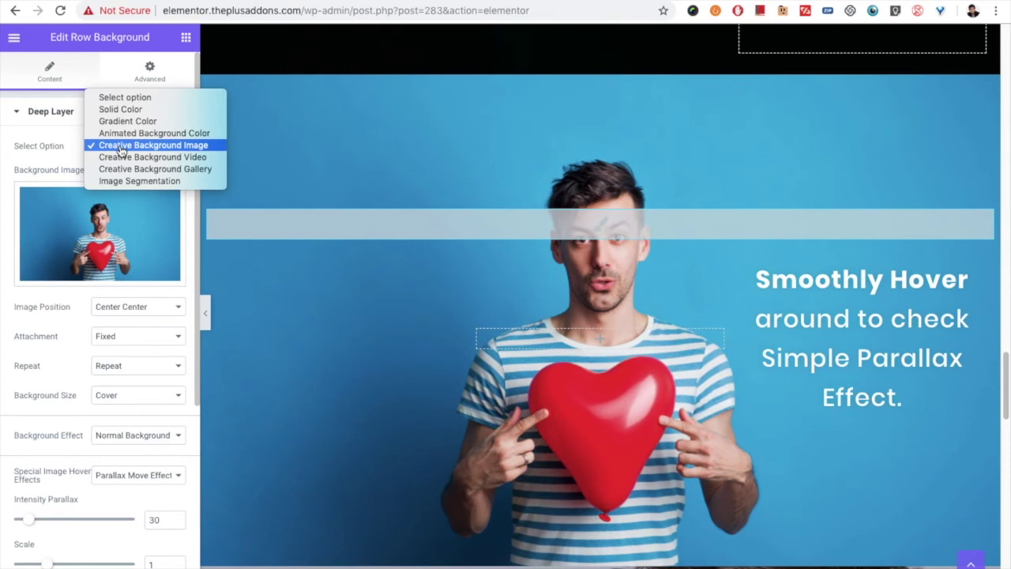
pyautogui.click(118, 146)
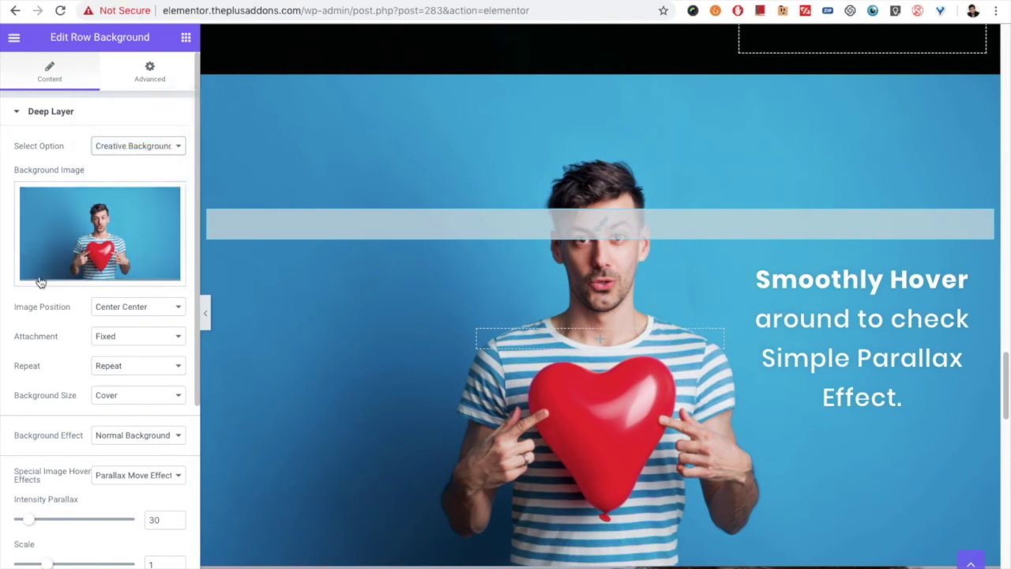
pyautogui.scroll(-2, 86, 356)
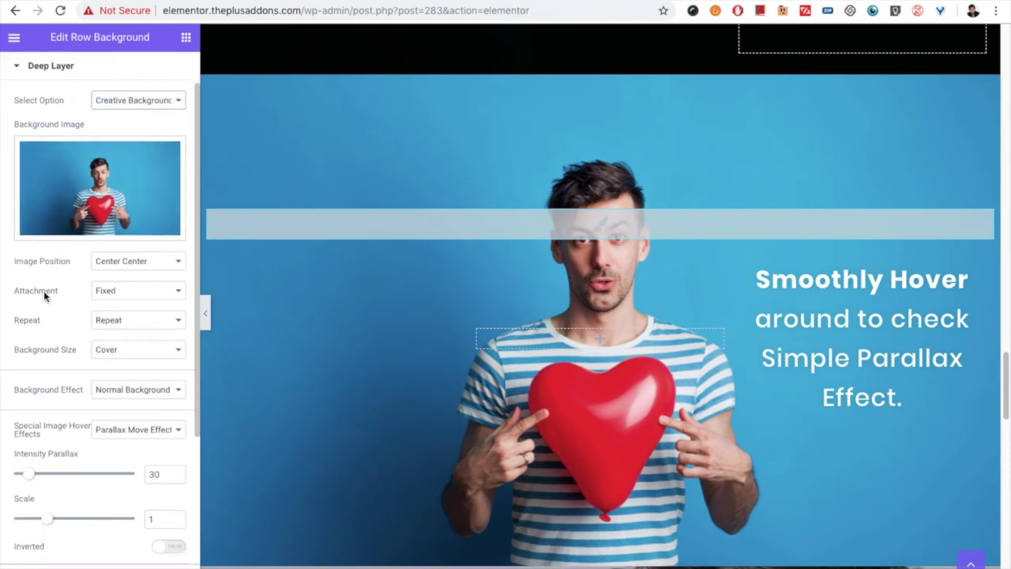
# - Review the Smoothly Hover background's effect settings, keeping Normal Background as the effect and Parallax Move Effect as the special image hover effect
pyautogui.scroll(-3, 53, 309)
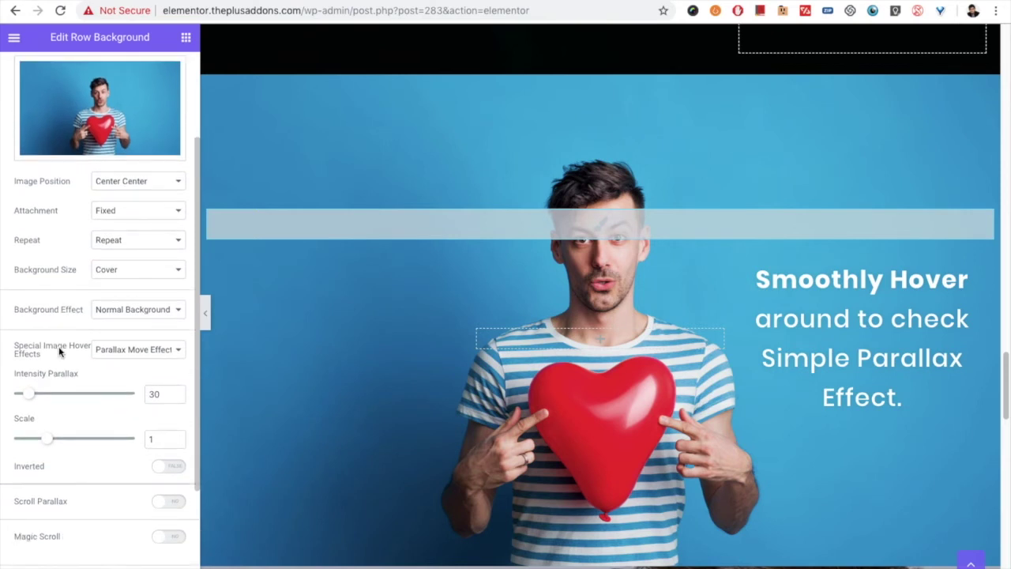
pyautogui.scroll(-1, 54, 328)
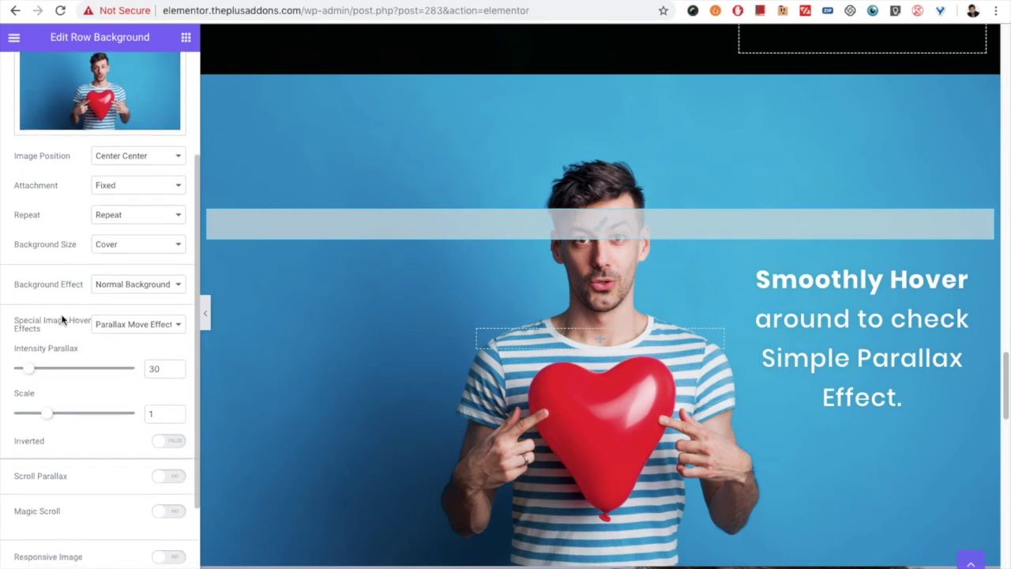
pyautogui.scroll(-1, 49, 322)
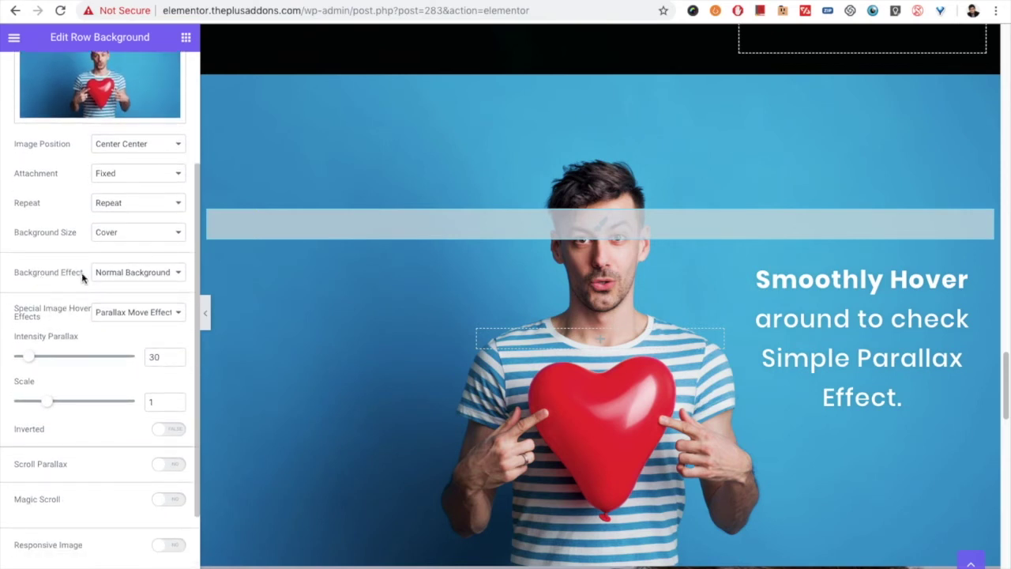
pyautogui.click(107, 276)
pyautogui.scroll(-2, 66, 300)
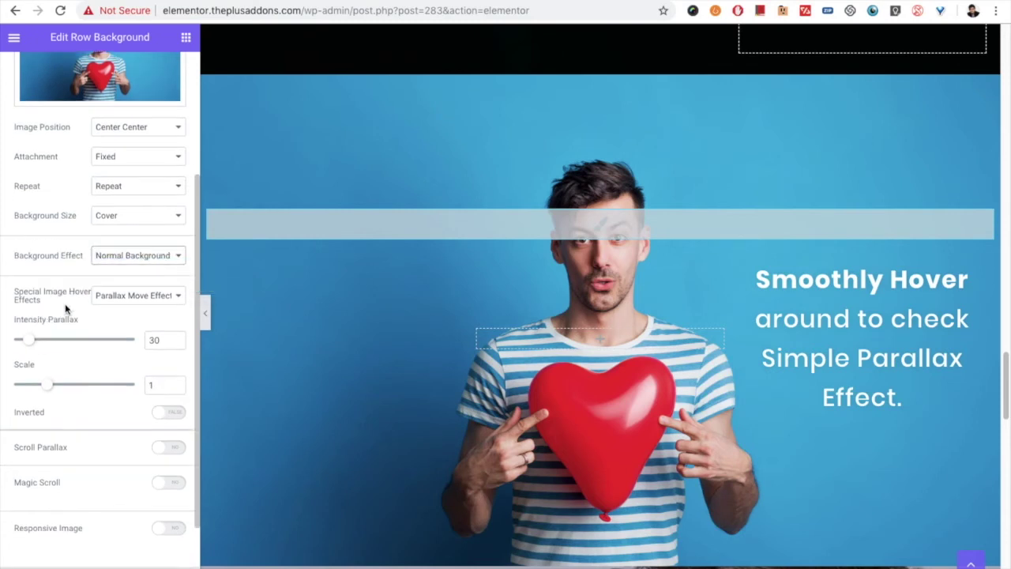
pyautogui.scroll(-4, 50, 308)
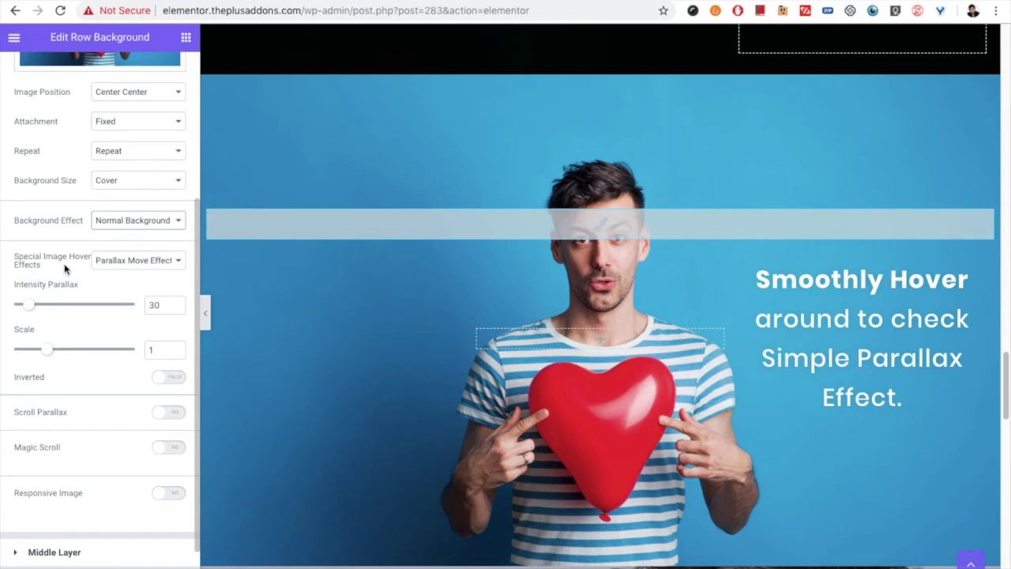
pyautogui.click(118, 266)
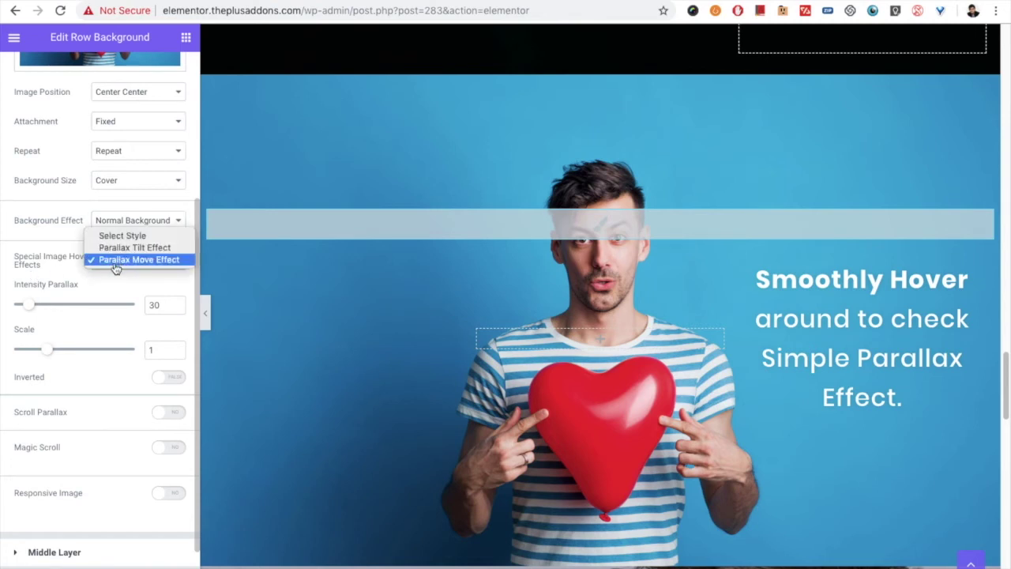
pyautogui.click(116, 261)
pyautogui.scroll(-1, 101, 300)
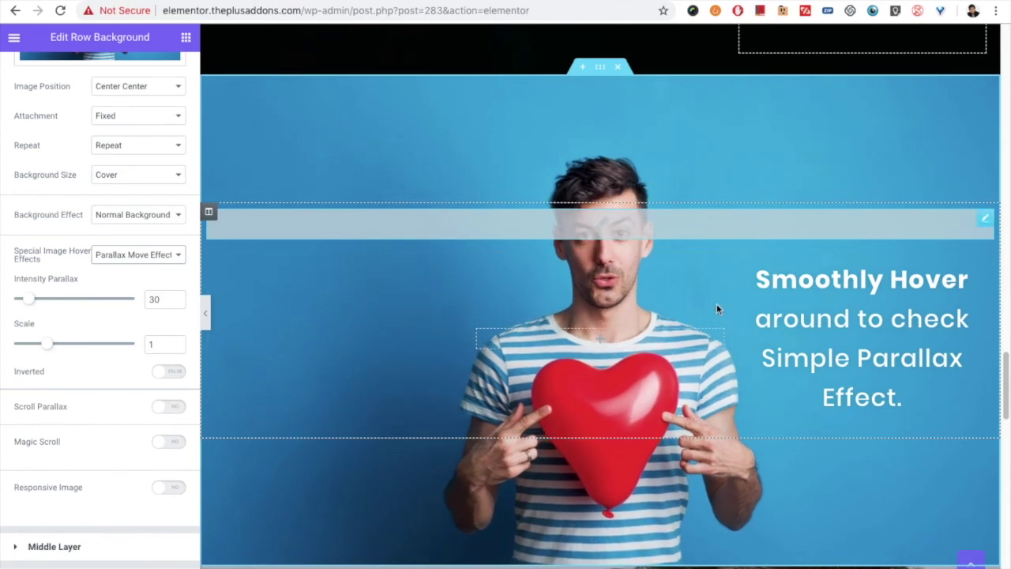
# - Open the 3D Background Parallax section's Row Background and check its Deep Layer option, keeping Creative Background Image
pyautogui.scroll(-3, 375, 283)
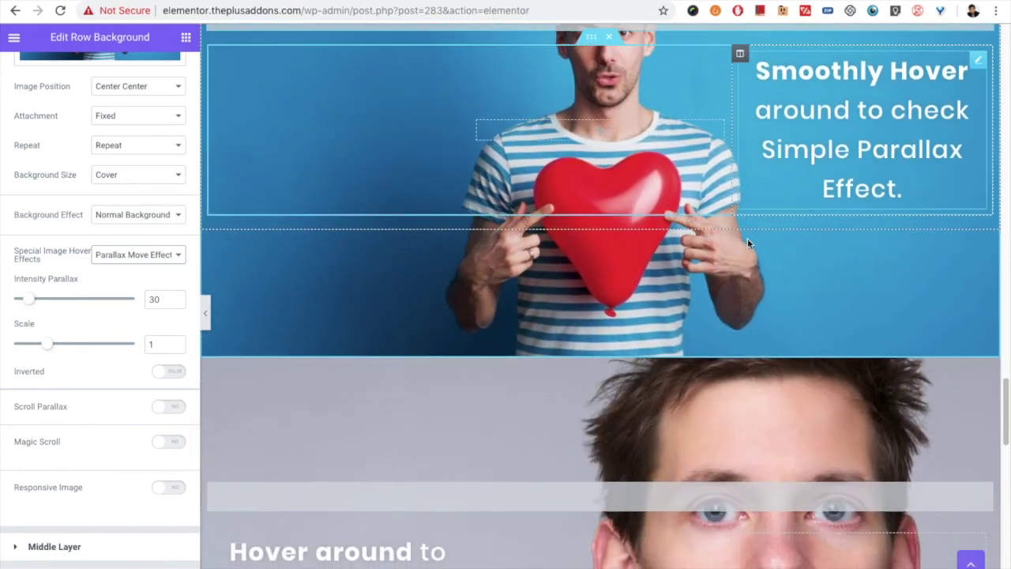
pyautogui.scroll(2, 560, 214)
pyautogui.scroll(-6, 560, 209)
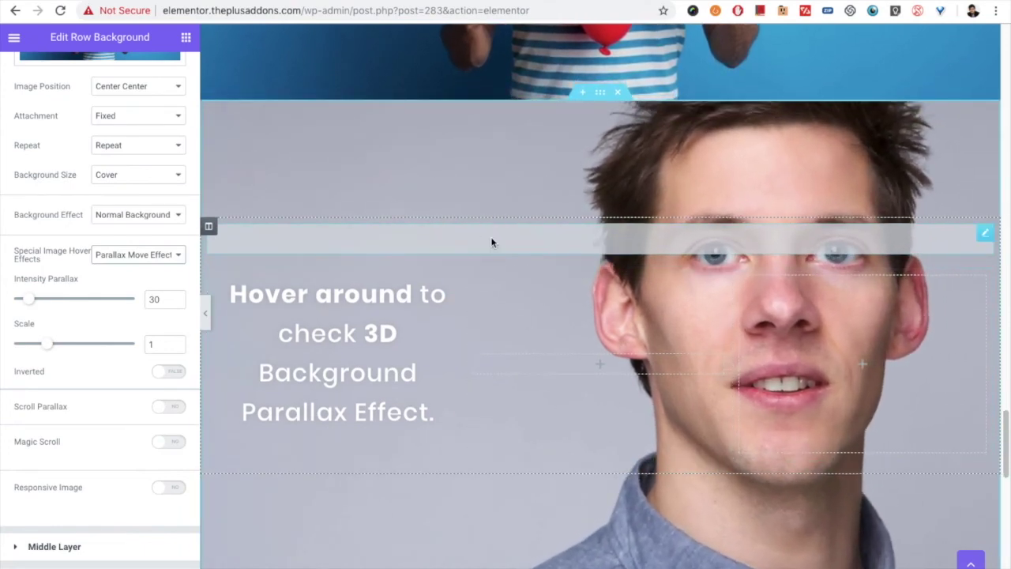
pyautogui.click(360, 226)
pyautogui.click(102, 148)
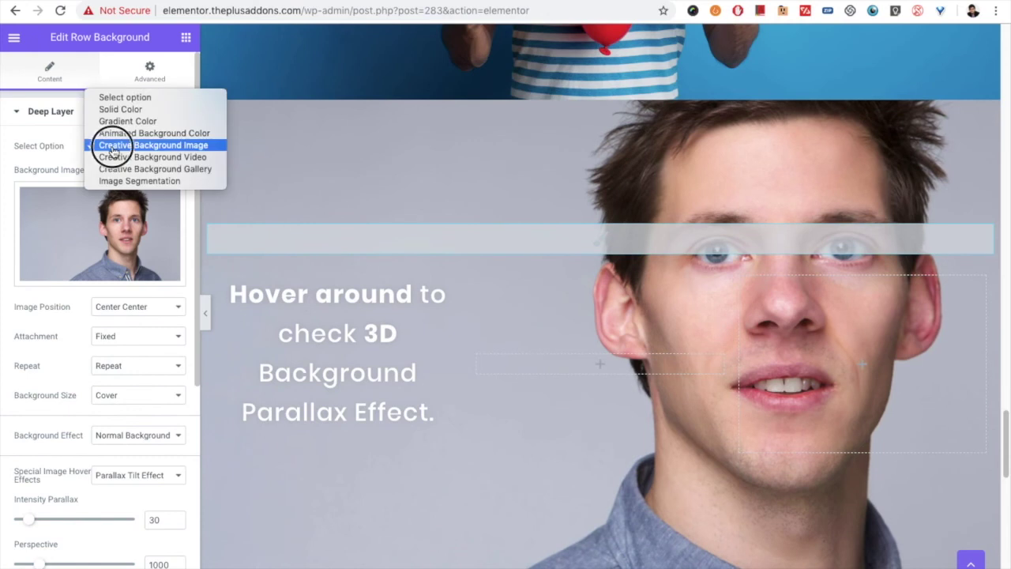
pyautogui.click(103, 146)
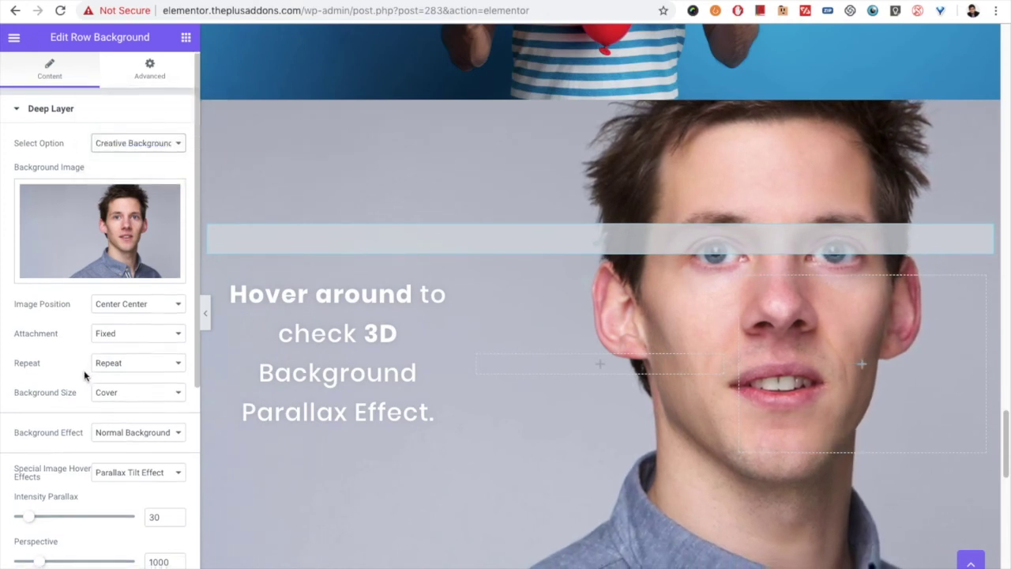
# - Review the 3D section's image and special hover effect settings, keeping Parallax Tilt Effect
pyautogui.scroll(-1, 33, 328)
pyautogui.scroll(-2, 33, 328)
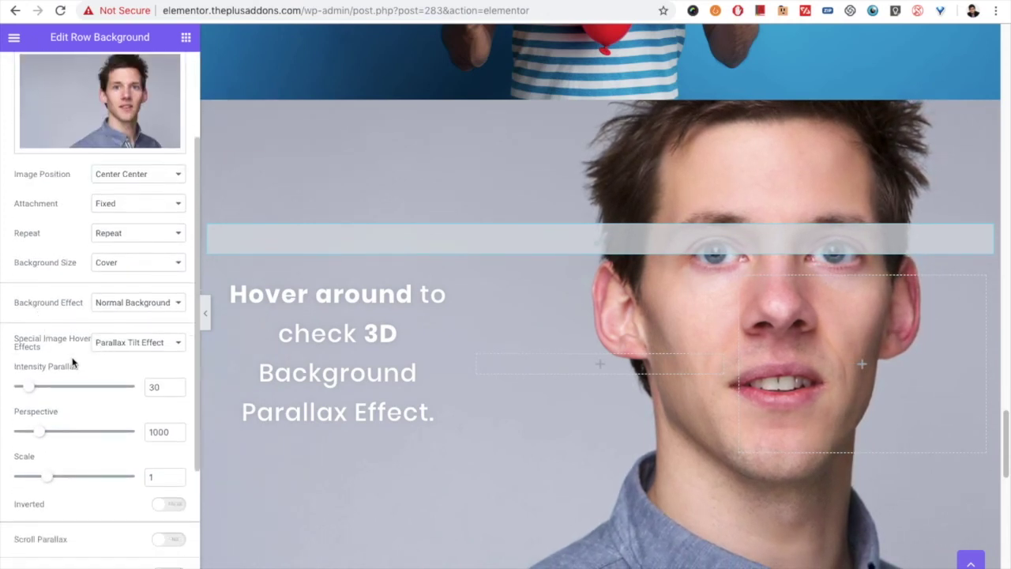
pyautogui.click(141, 348)
pyautogui.click(134, 345)
pyautogui.scroll(-1, 71, 355)
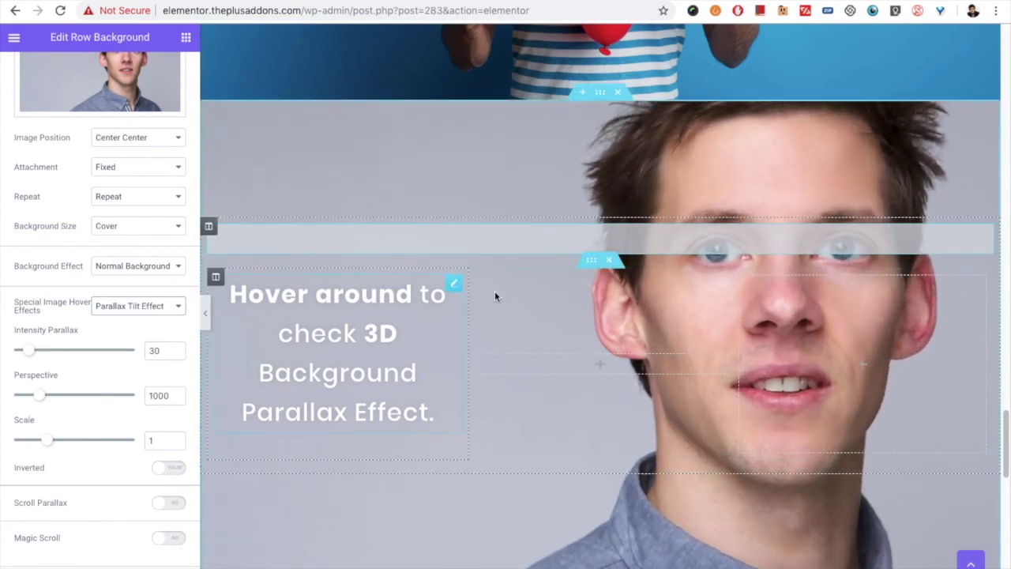
# - Look back over the page's parallax sections, from the 3D section up to the Parallax Background hero section
pyautogui.scroll(-3, 433, 313)
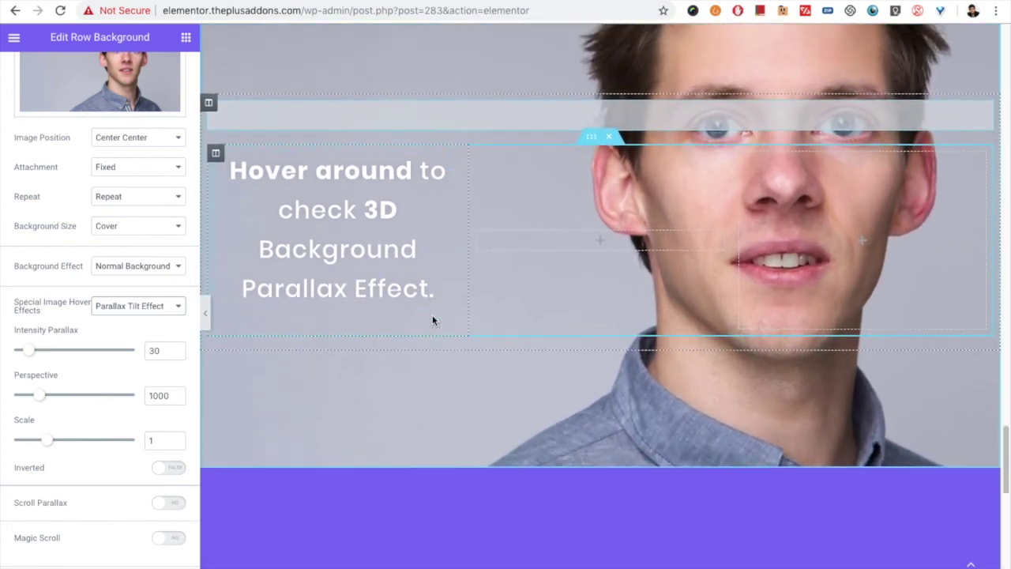
pyautogui.scroll(15, 433, 320)
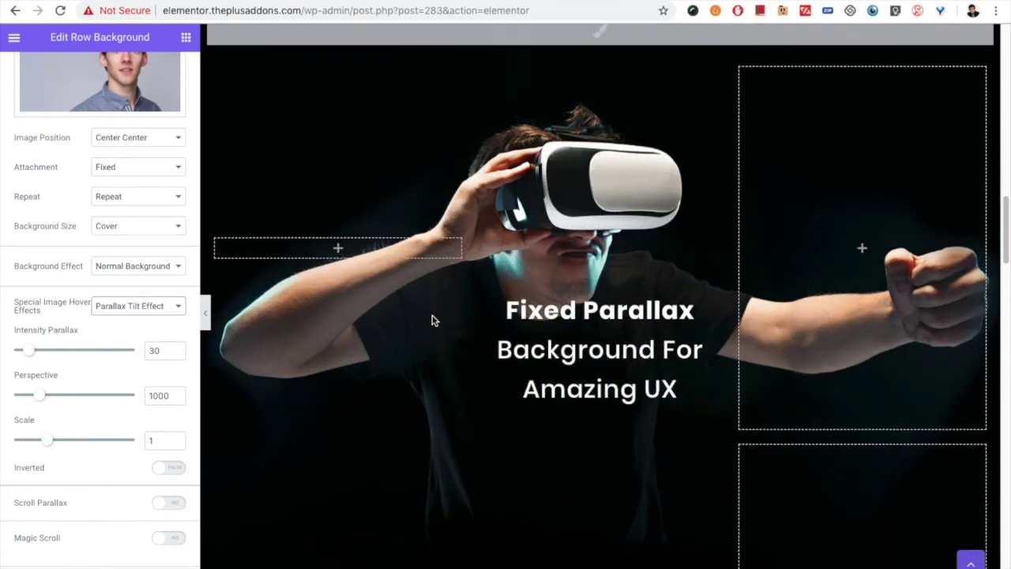
pyautogui.scroll(15, 432, 320)
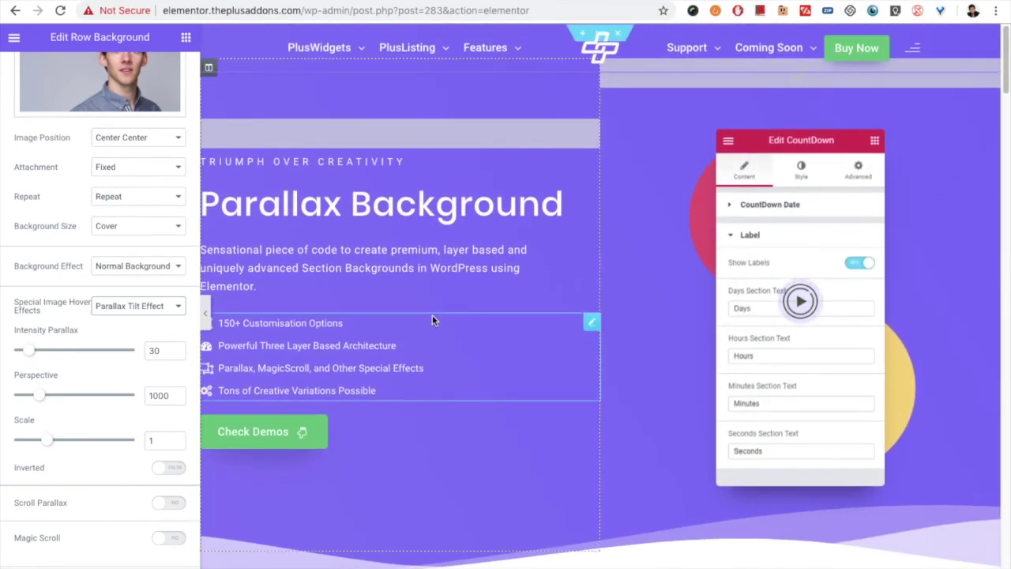